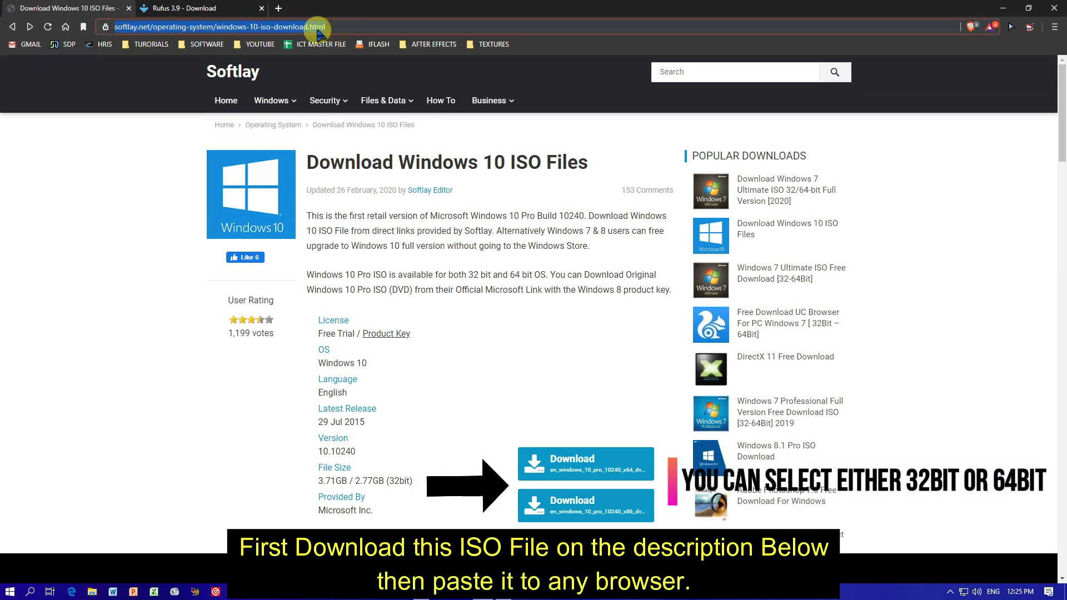
Start downloading the 64-bit Windows 10 Pro ISO into the Downloads folder and dismiss the Softlay pop-up
left_click(595, 435)
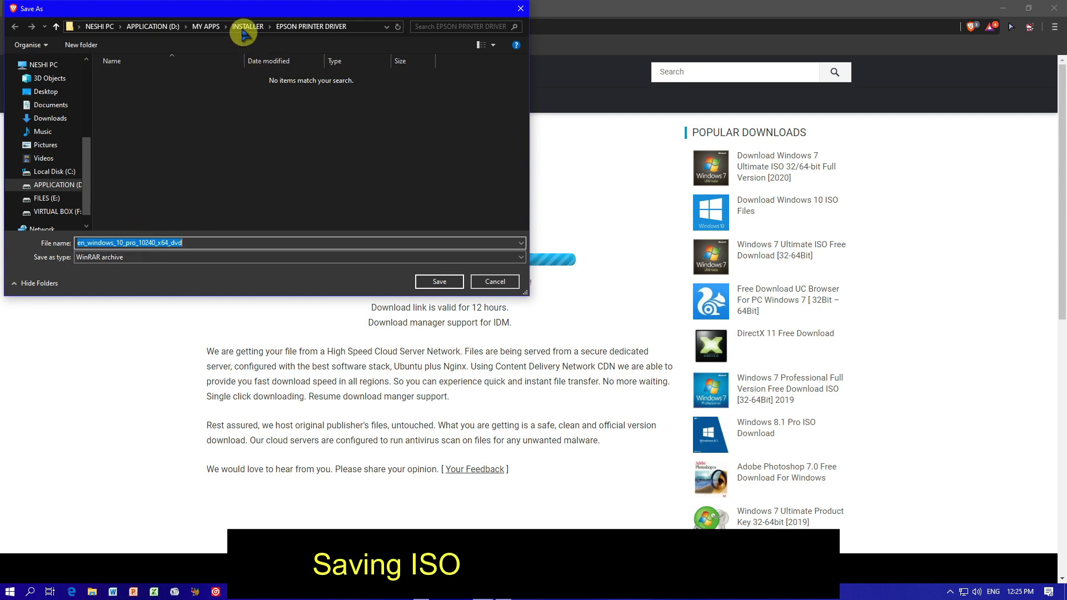
left_click(49, 118)
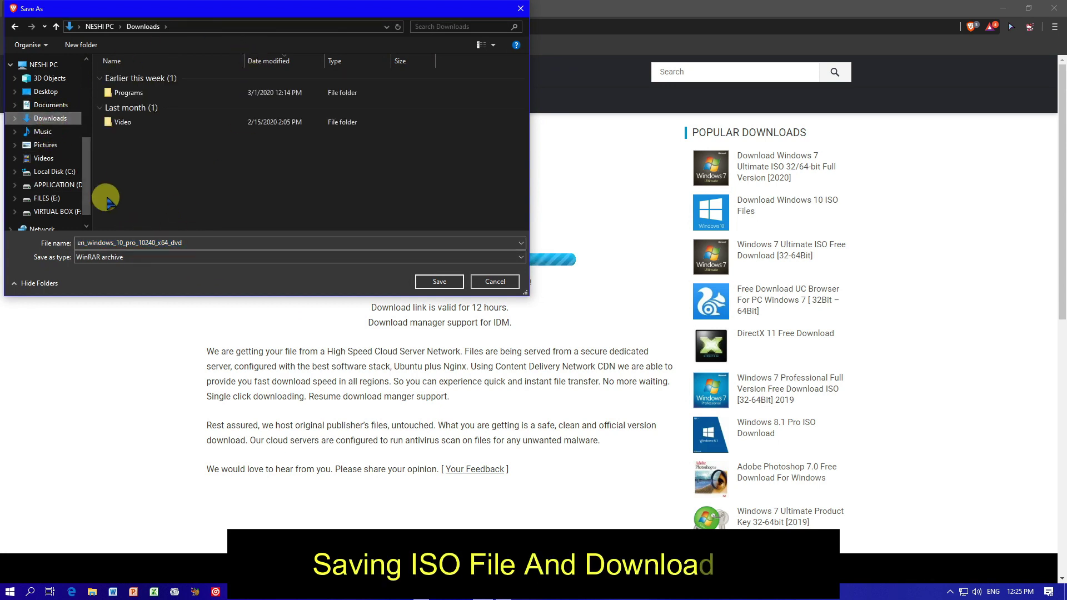
left_click(432, 285)
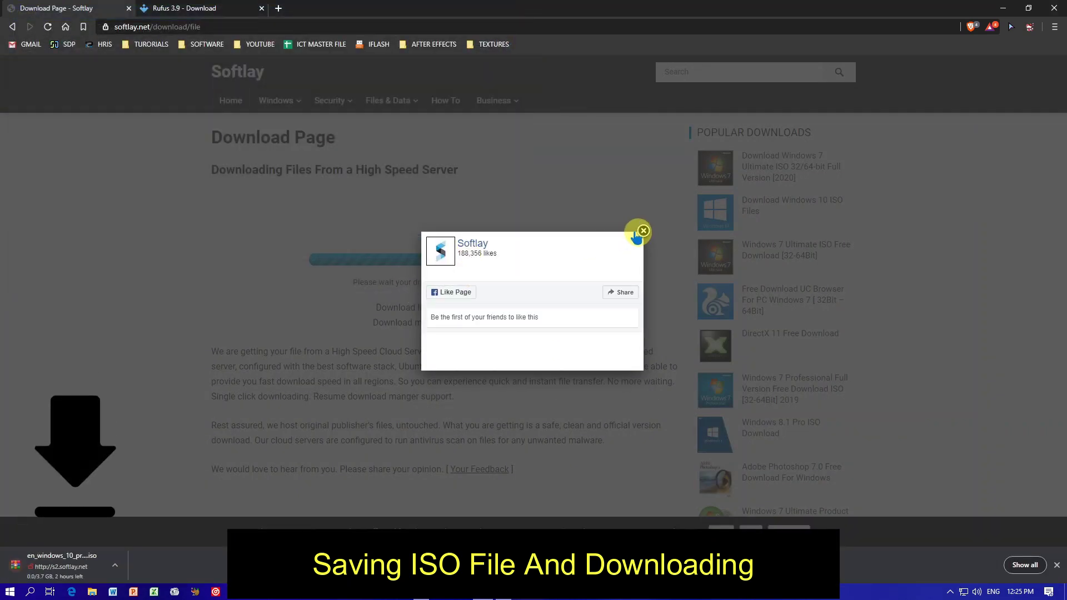
left_click(642, 230)
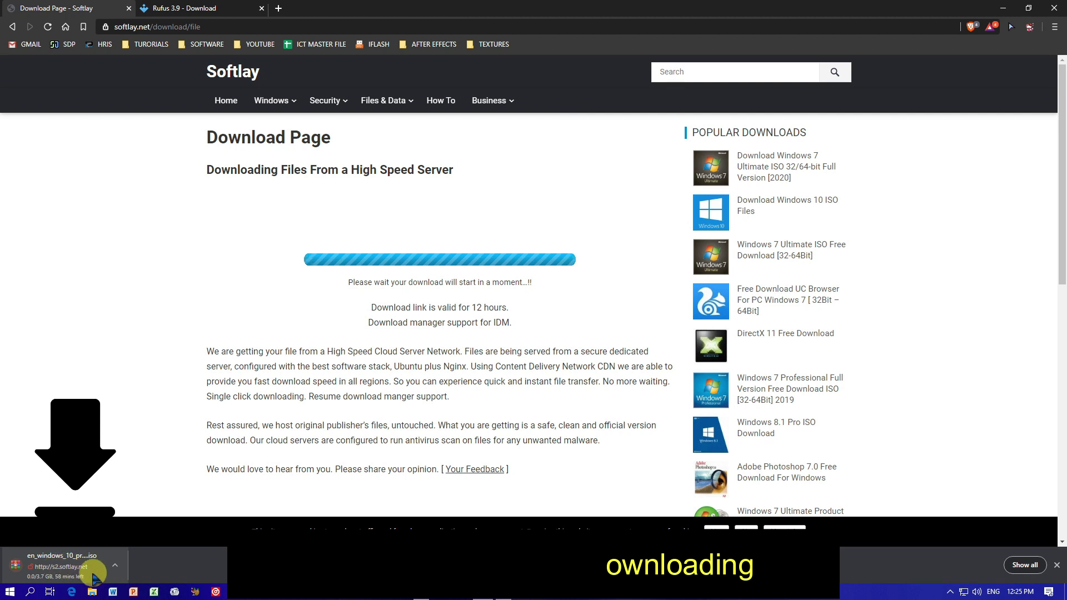
Cancel the running Windows 10 ISO download and dismiss the download bar
left_click(116, 566)
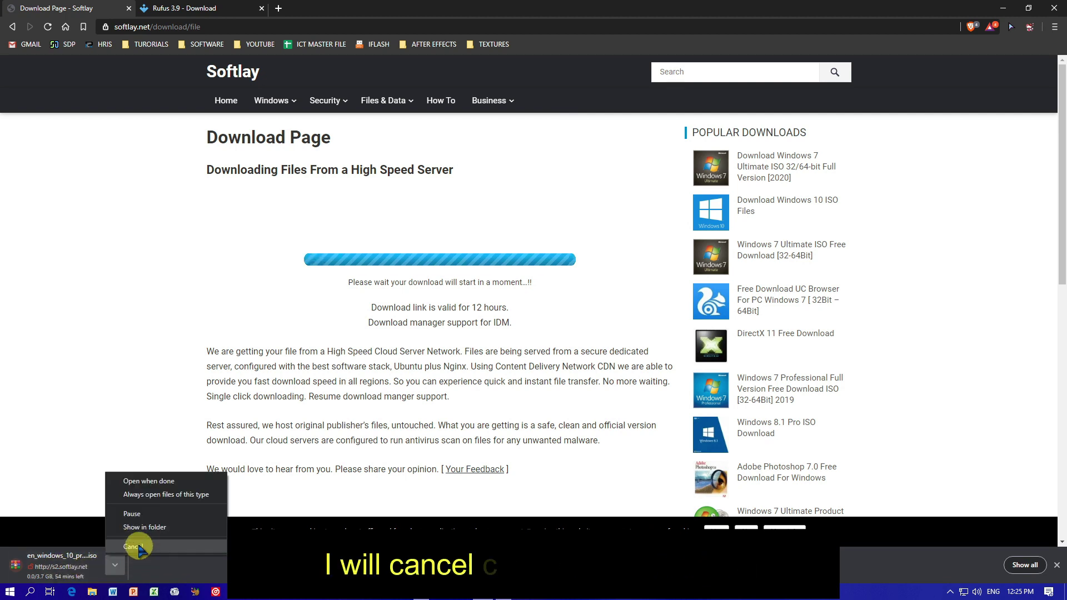
left_click(132, 542)
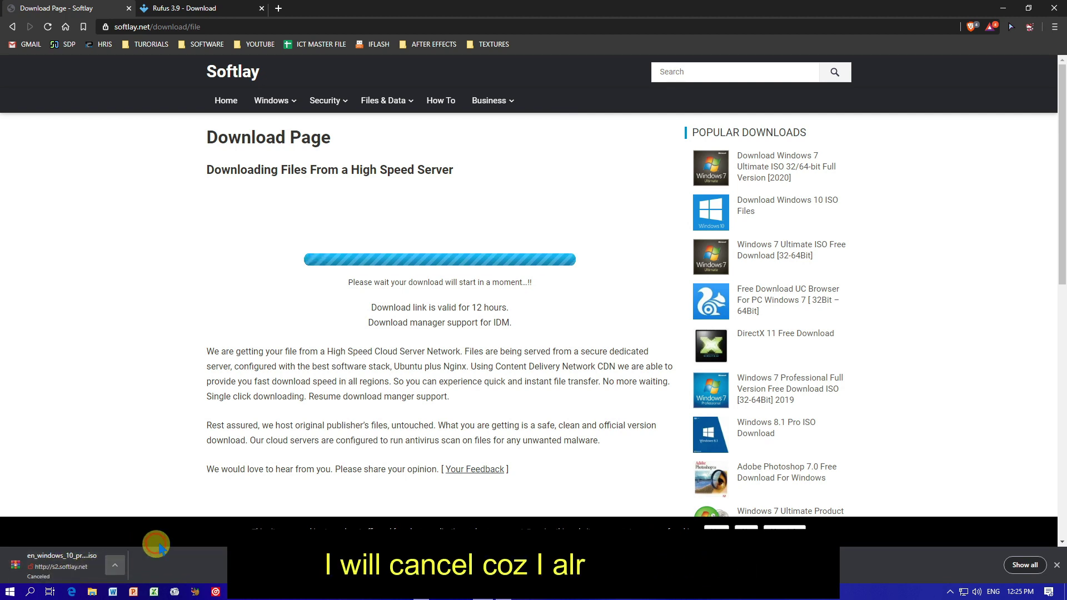
left_click(1055, 566)
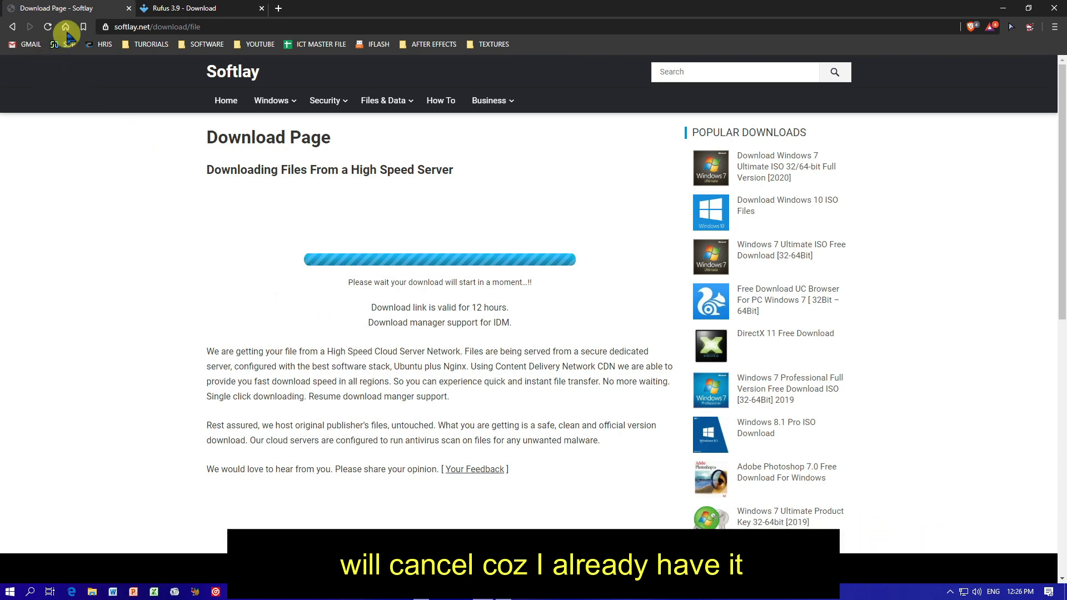
Close the Softlay page and open the download page for the latest Rufus version on Uptodown
left_click(128, 8)
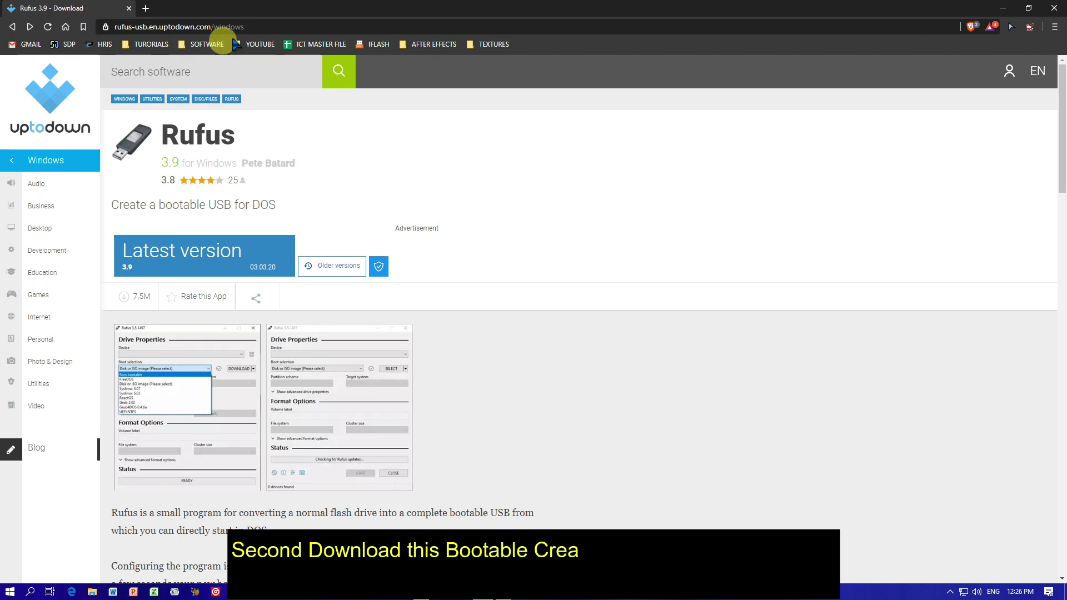
left_click(282, 28)
left_click_drag(285, 28, 107, 28)
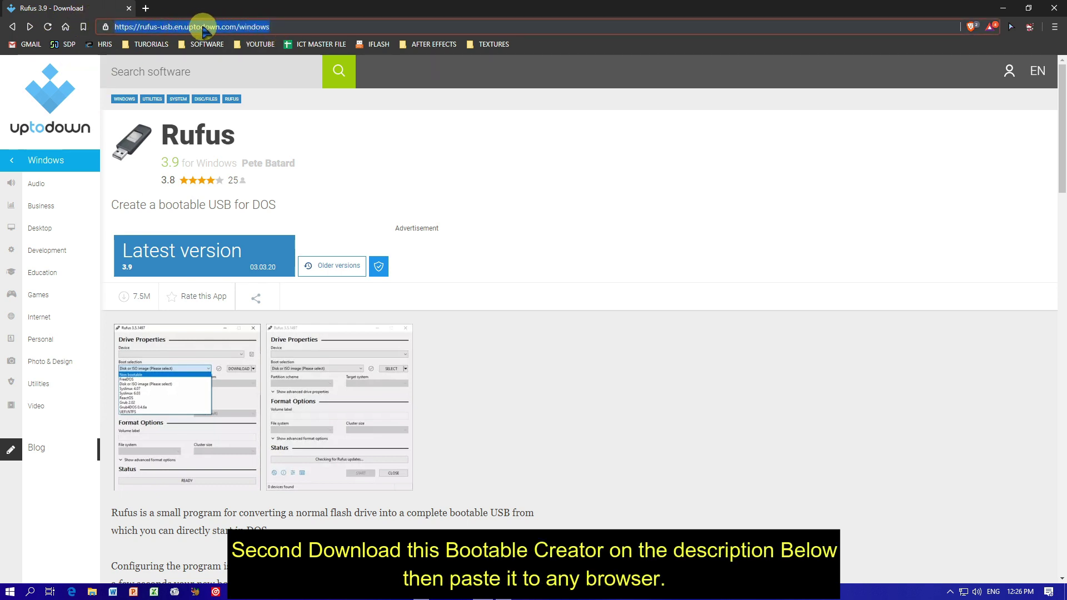
left_click(192, 262)
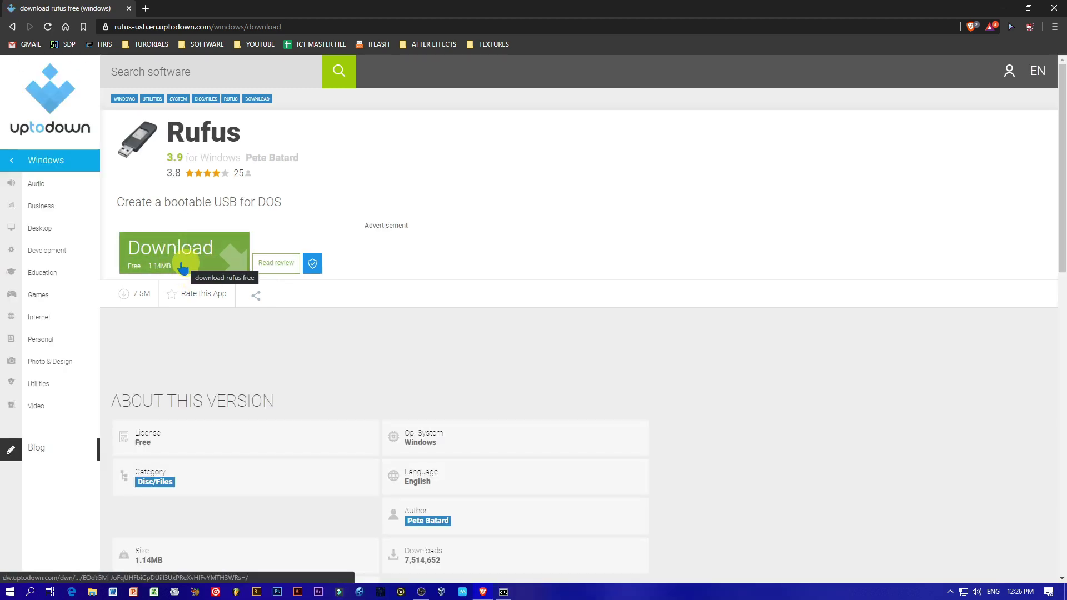
Download rufus-3-9 into the Downloads folder, dismiss the download bar and minimise the browser
left_click(183, 261)
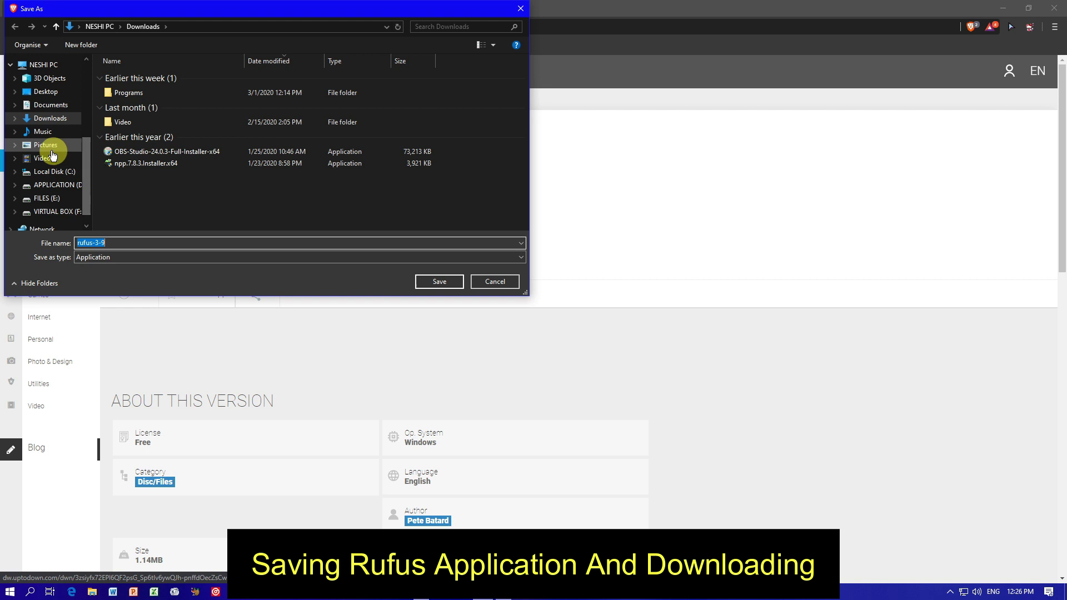
left_click(52, 121)
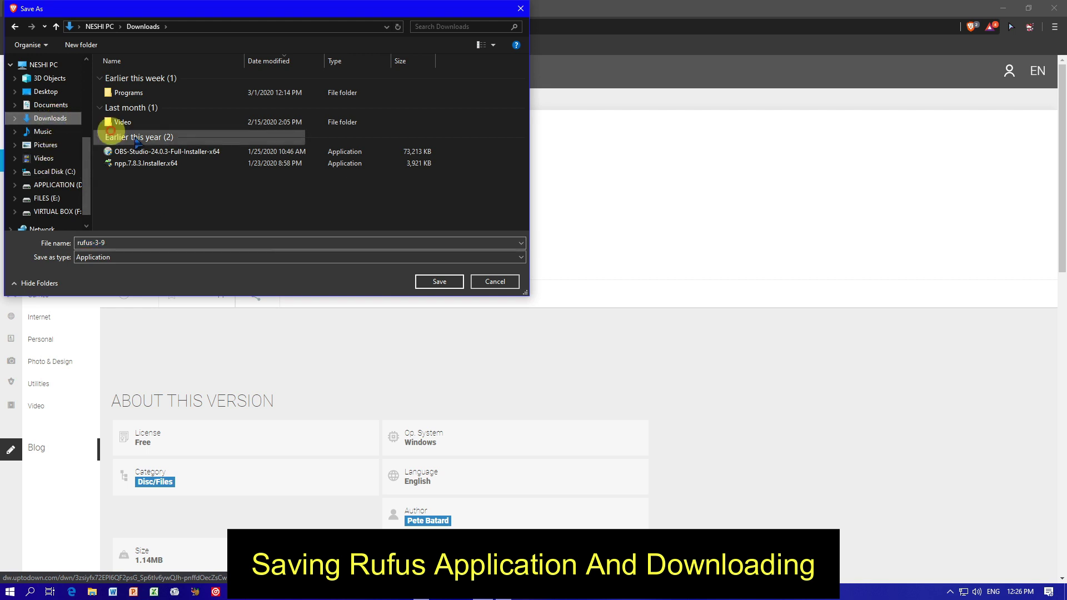
left_click(429, 281)
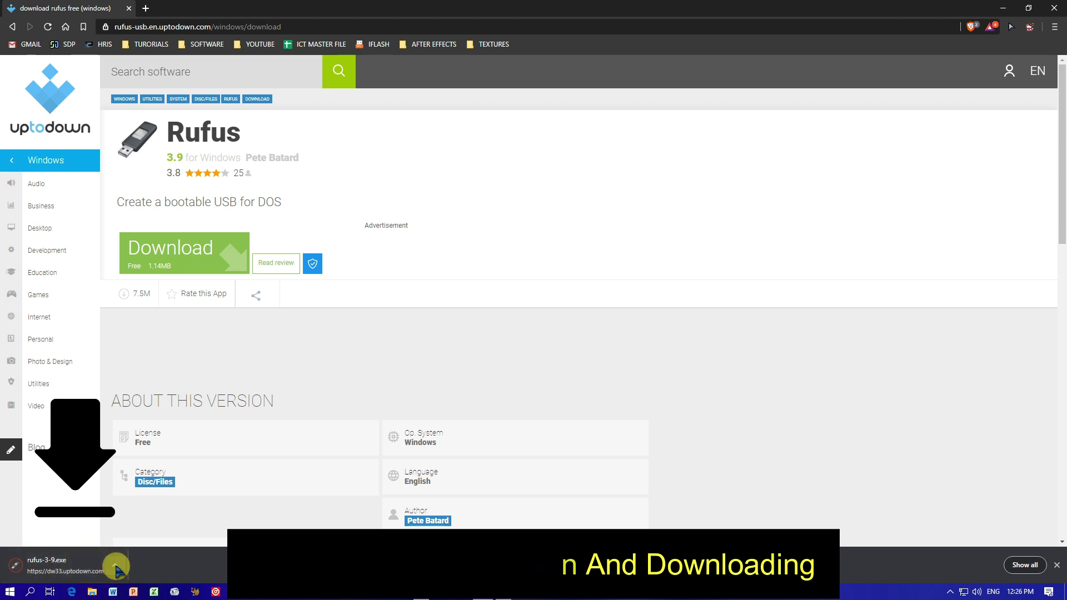
left_click(1056, 565)
left_click(1003, 9)
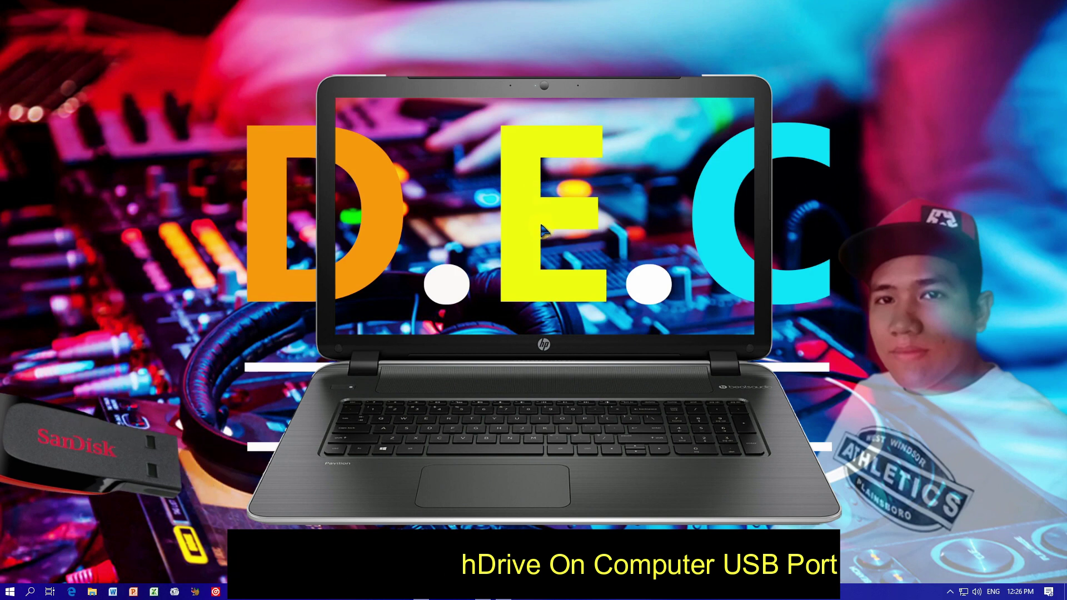
In File Explorer, look through the contents of USB Drive (G:) and return to the computer's drive overview
key("super+e")
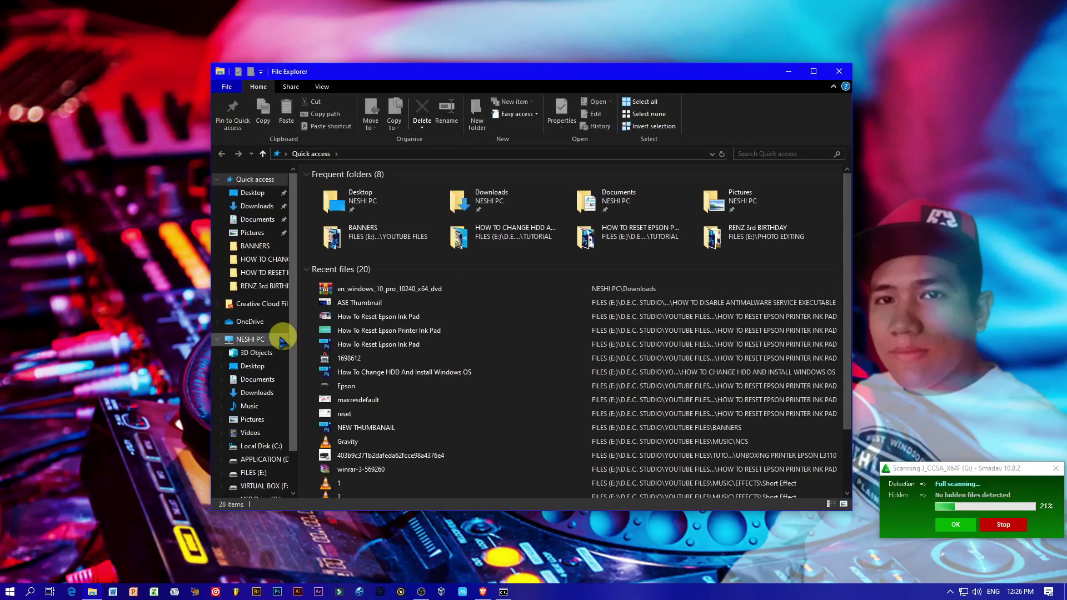
left_click(244, 343)
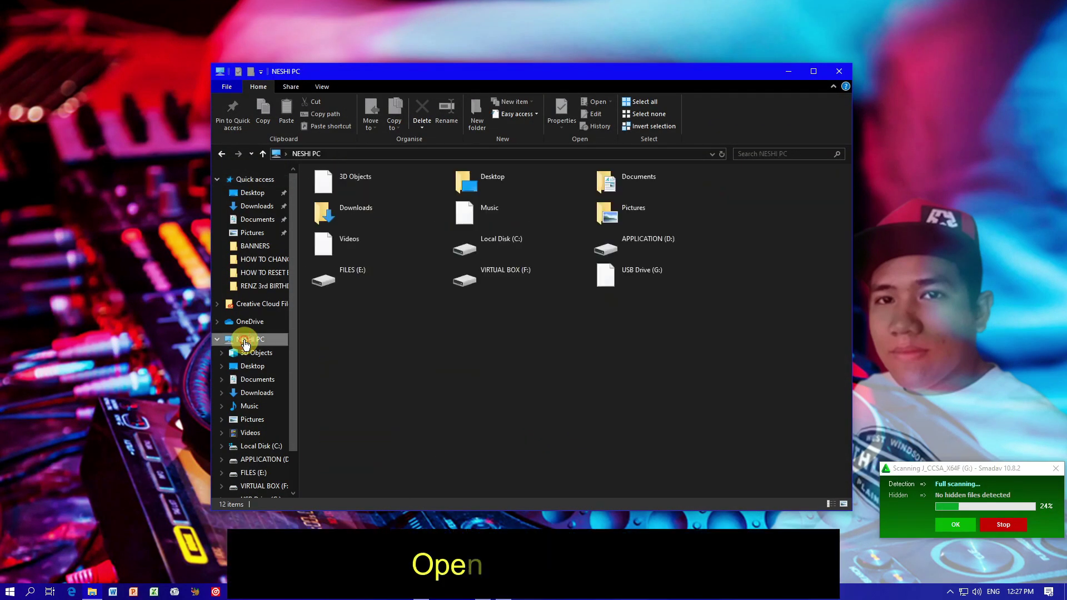
left_click(672, 279)
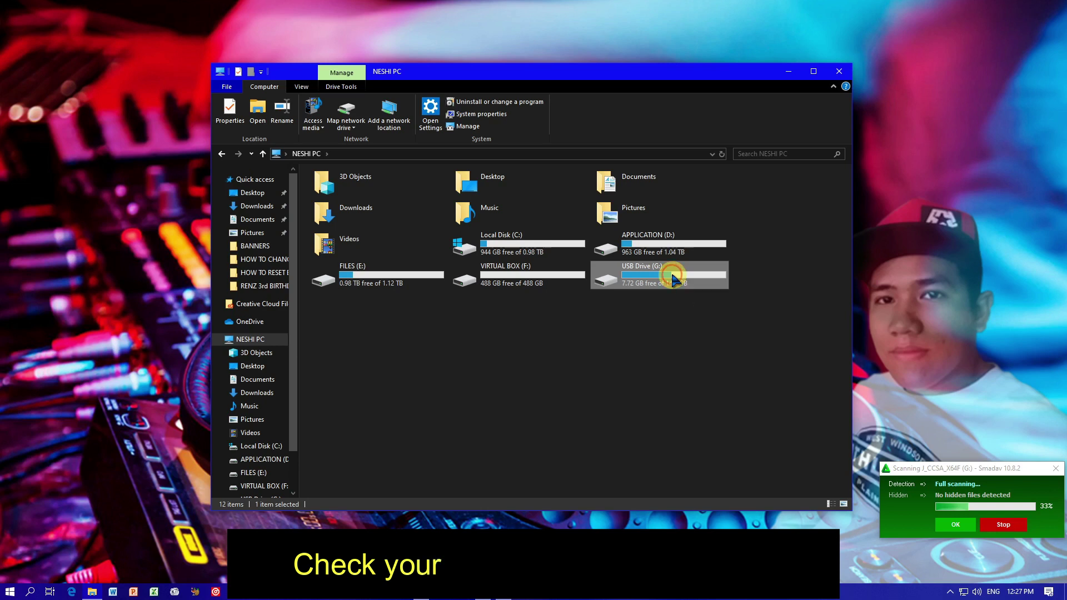
double_click(674, 278)
left_click_drag(436, 343, 408, 193)
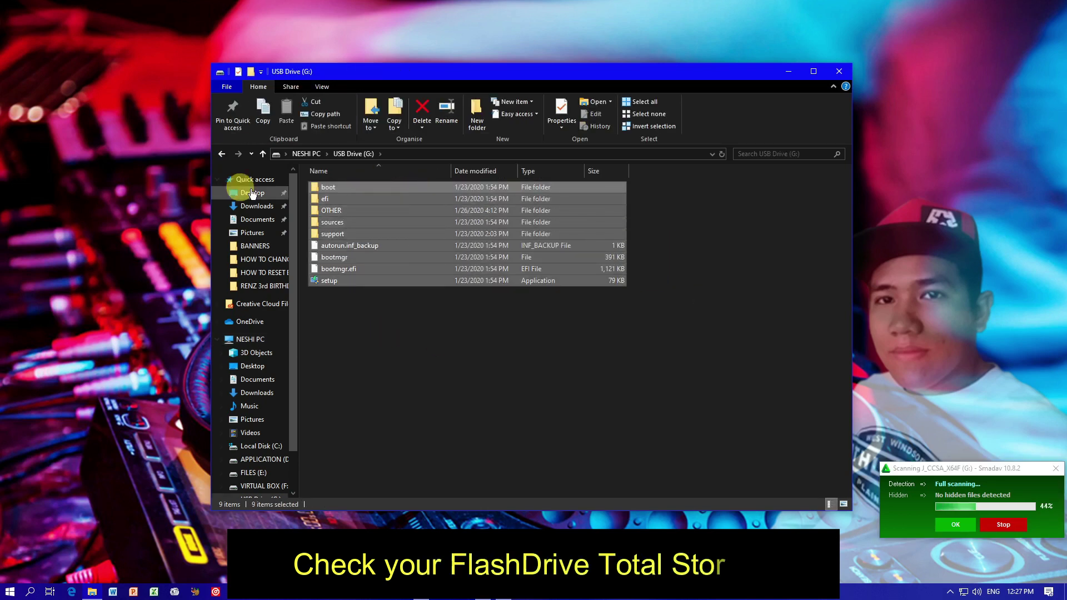
left_click(262, 154)
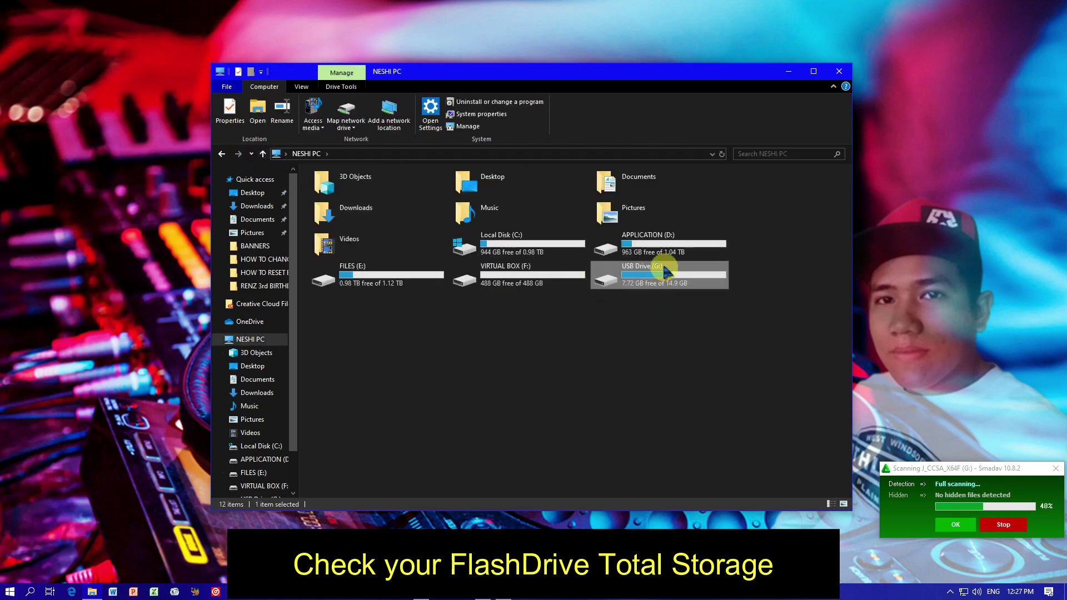
Check the total capacity of USB Drive (G:) in its properties and close them
right_click(669, 288)
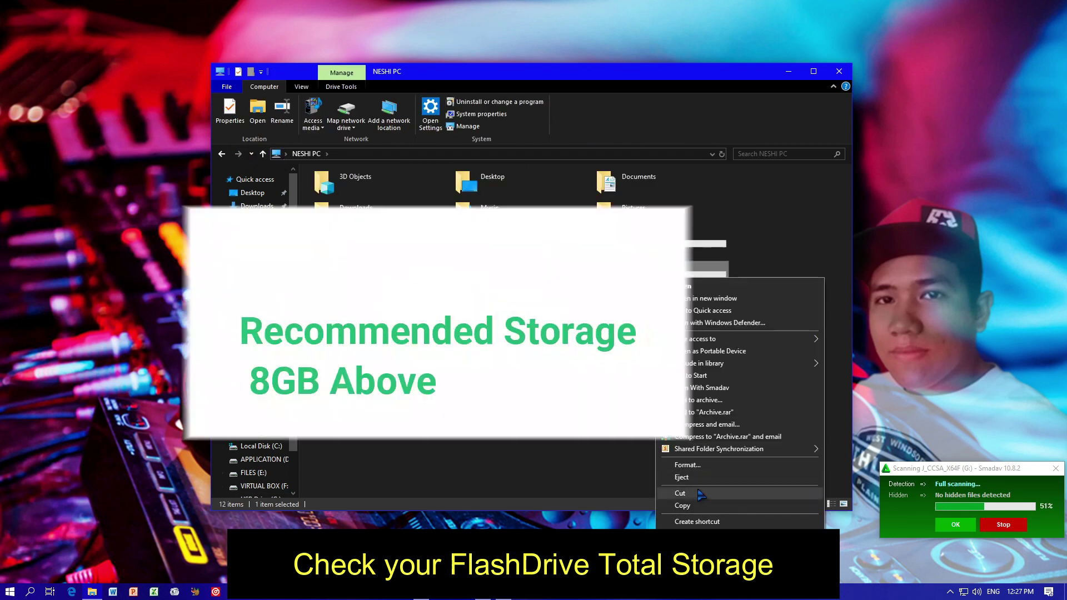
left_click(699, 521)
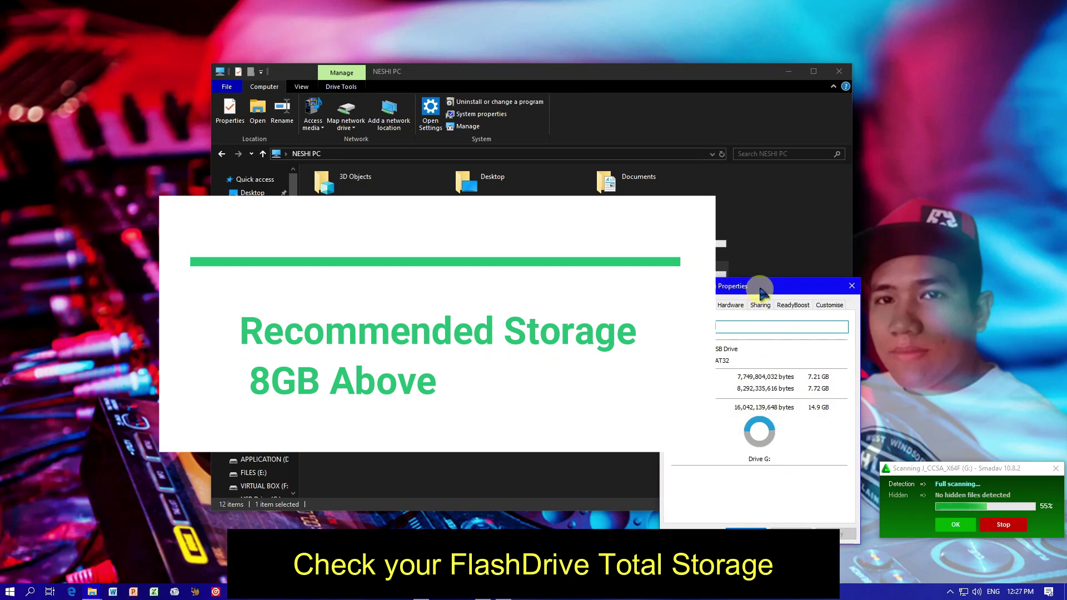
left_click_drag(761, 291, 833, 191)
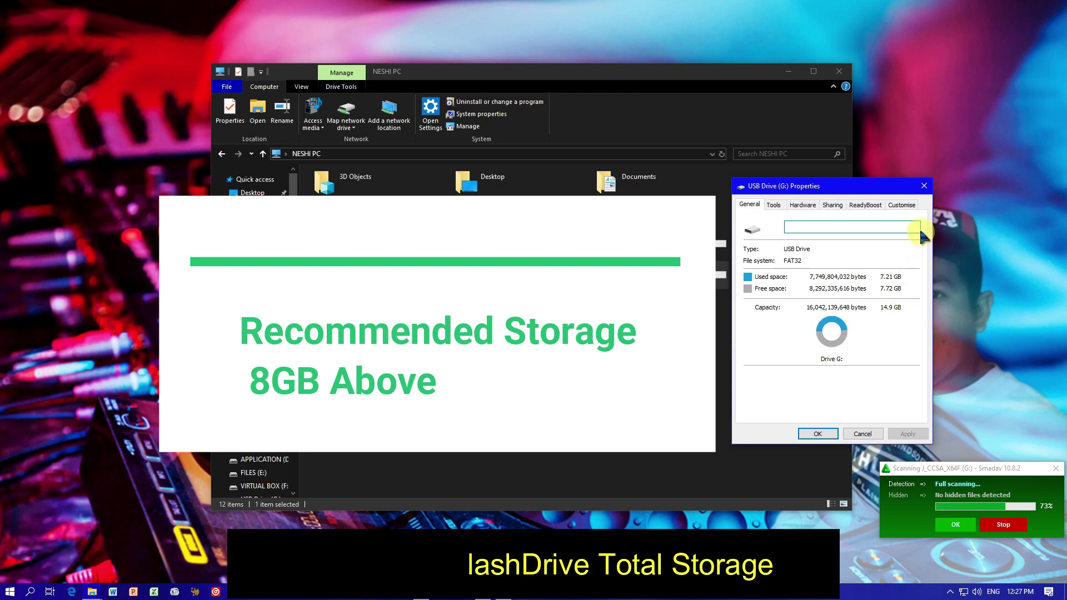
left_click(924, 187)
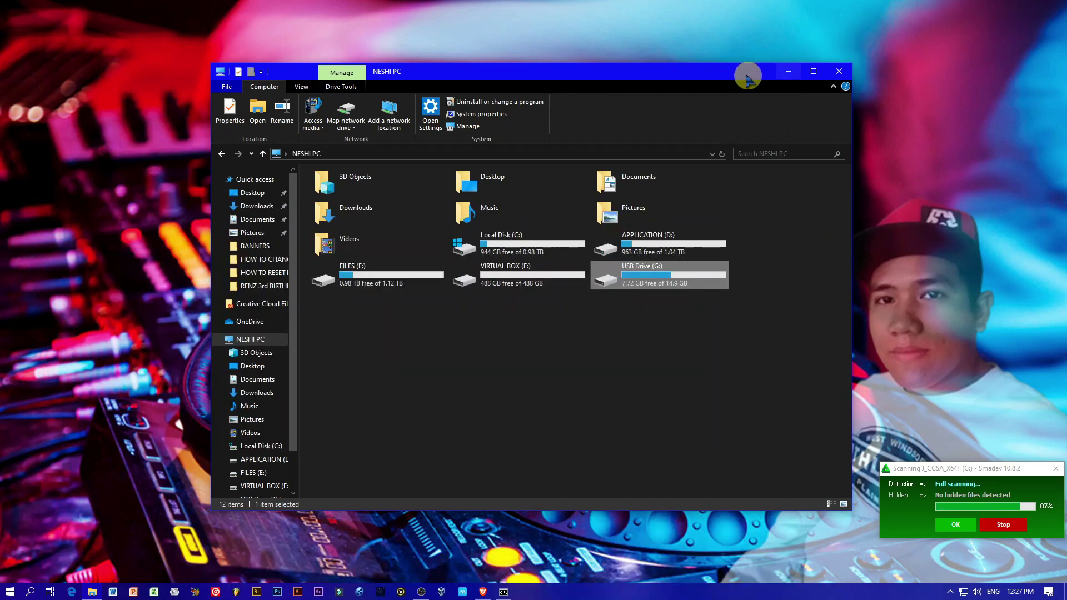
Narrow the File Explorer window, move it aside and place a second File Explorer window beside it
left_click_drag(747, 77, 808, 67)
left_click_drag(921, 130, 720, 131)
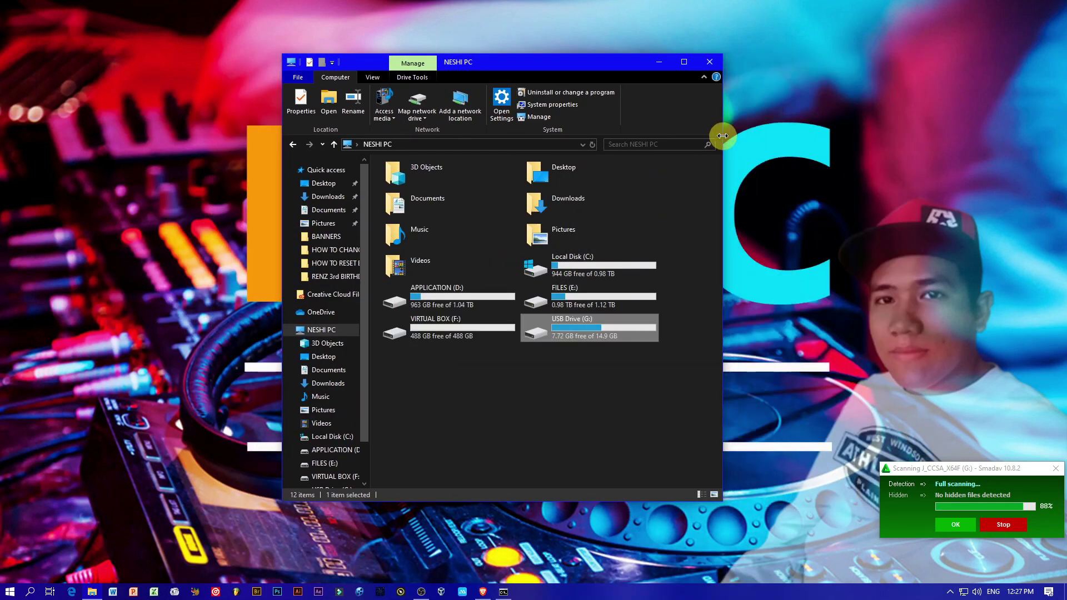
left_click_drag(609, 66, 919, 27)
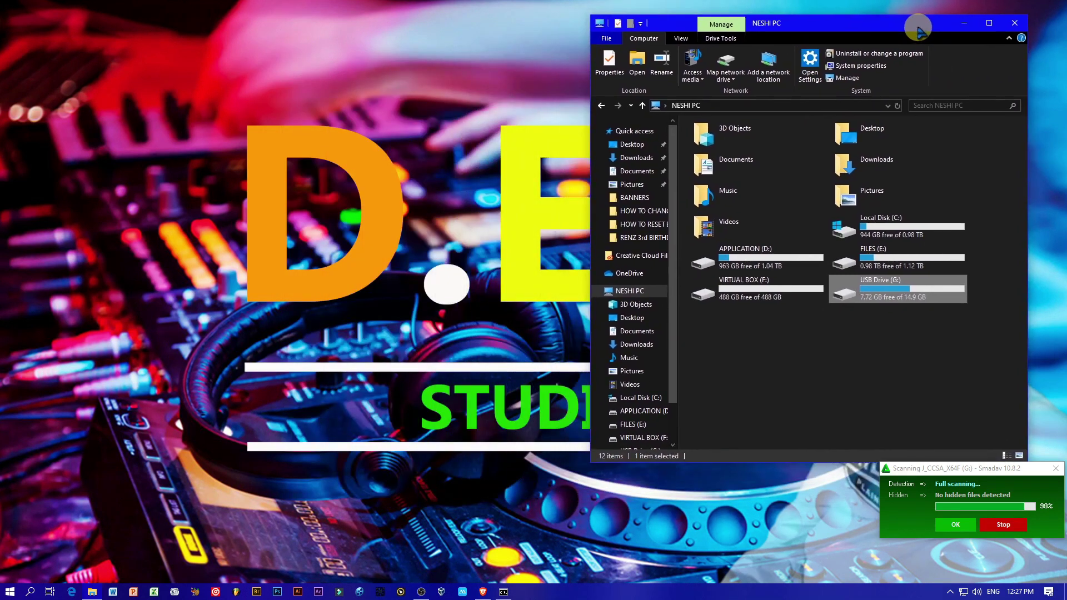
key("super+e")
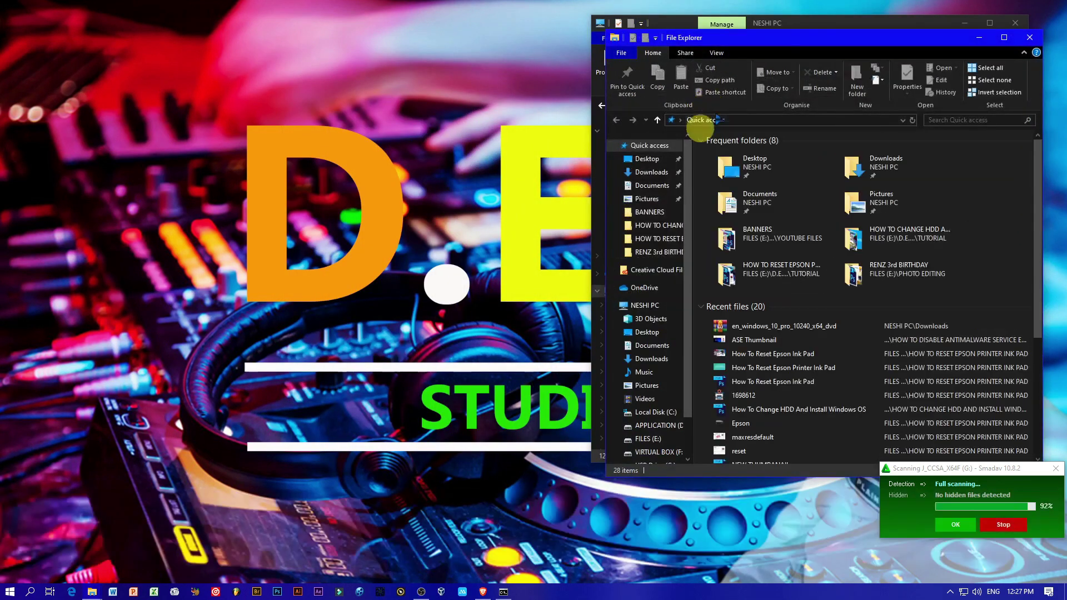
left_click_drag(802, 44, 279, 29)
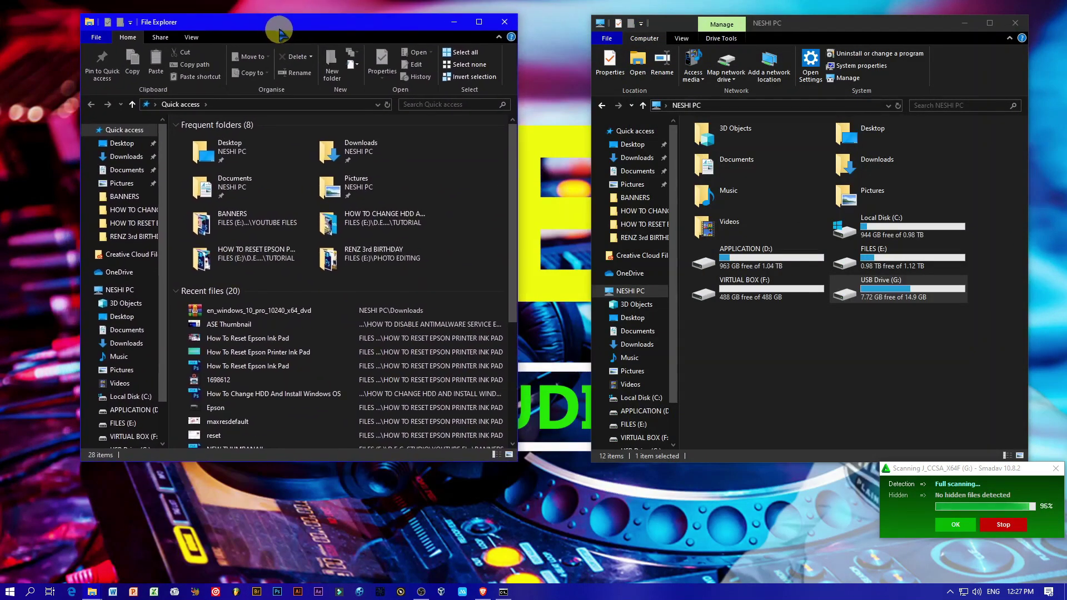
In the second window, open the INSTALLER folder inside MY APPS on the APPLICATION (D:) drive
left_click(114, 290)
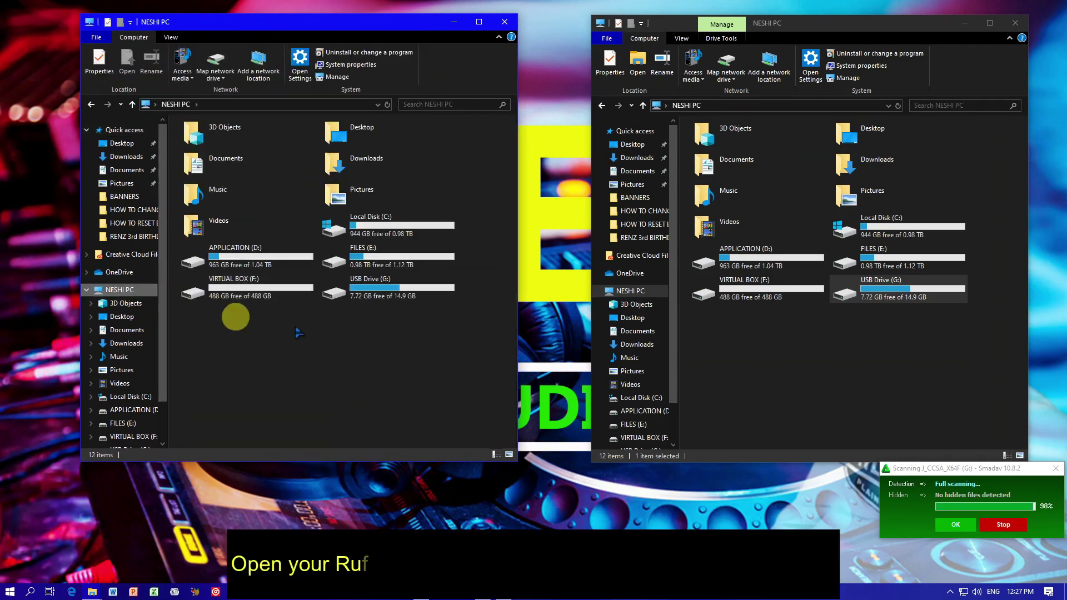
double_click(384, 264)
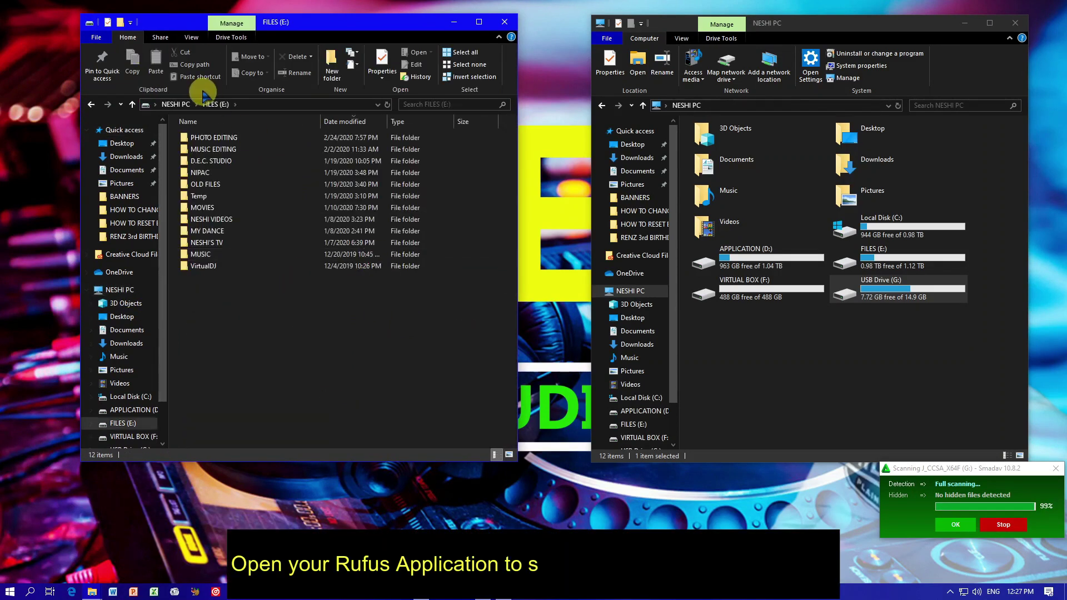
left_click(176, 107)
double_click(212, 250)
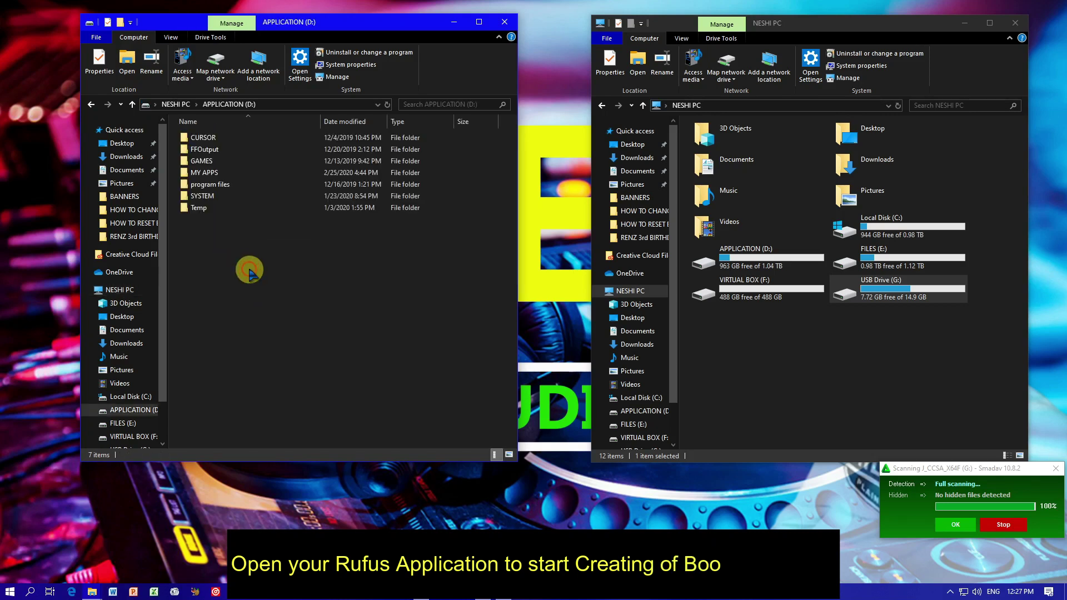
double_click(219, 176)
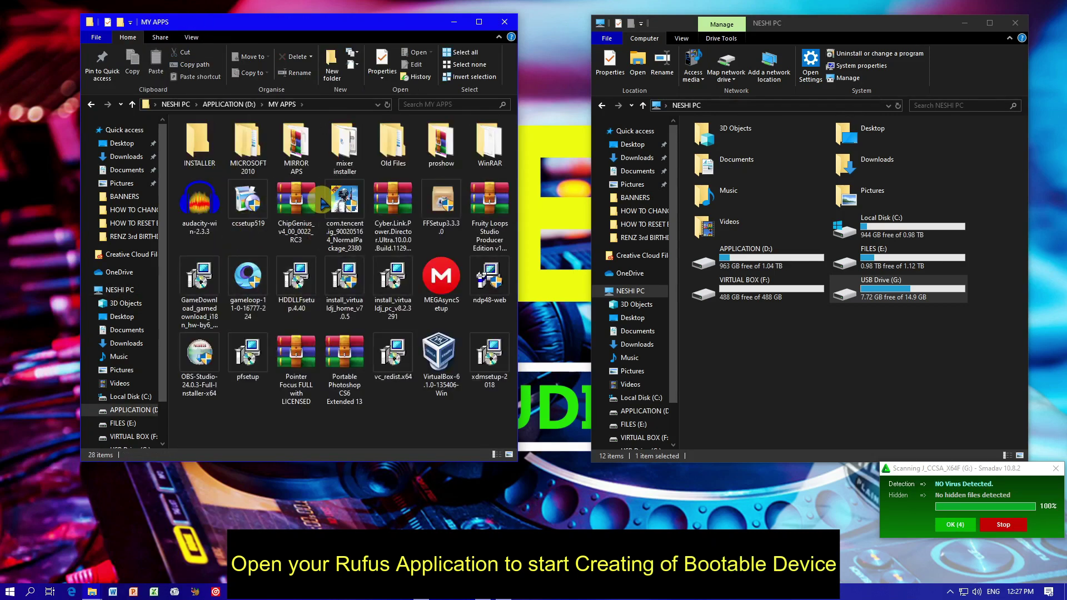
double_click(216, 149)
Find and select rufus-3-9 in the INSTALLER folder and enlarge the folder's file icons
scroll(311, 344, "down", 10)
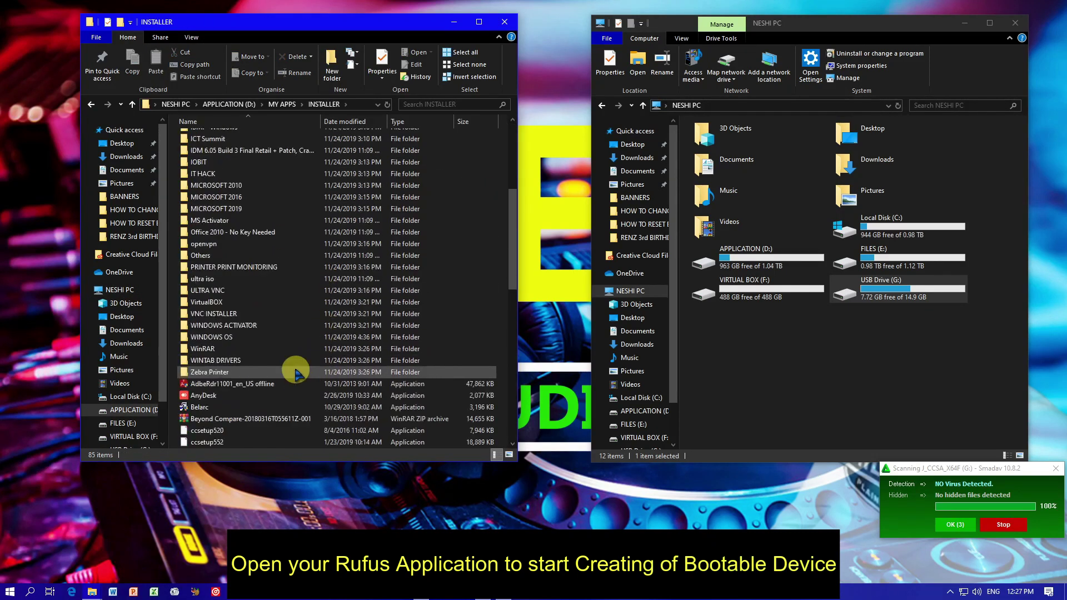
scroll(295, 373, "down", 6)
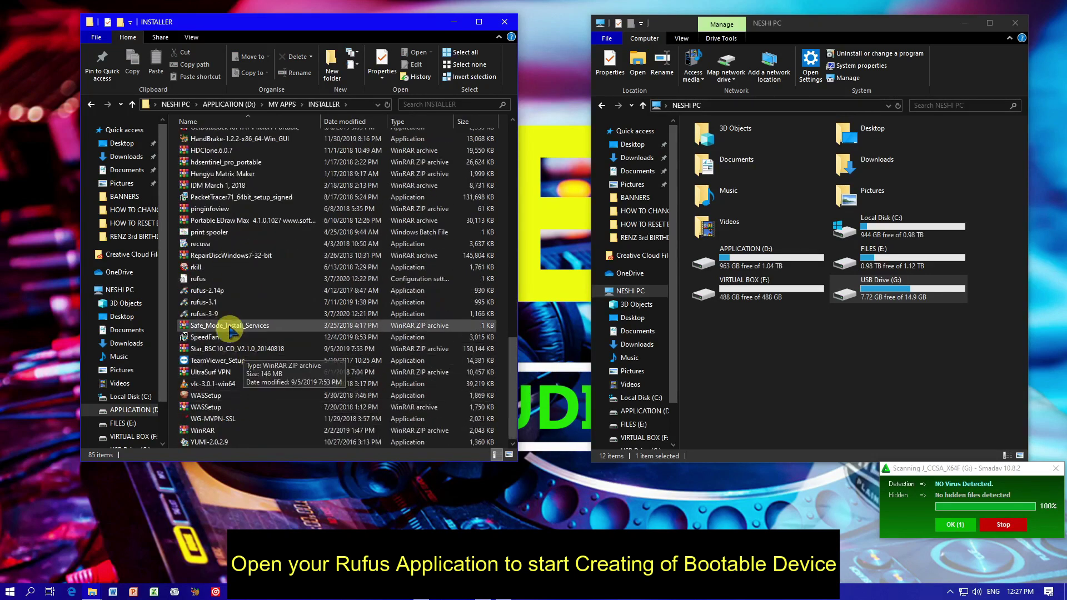
left_click(225, 314)
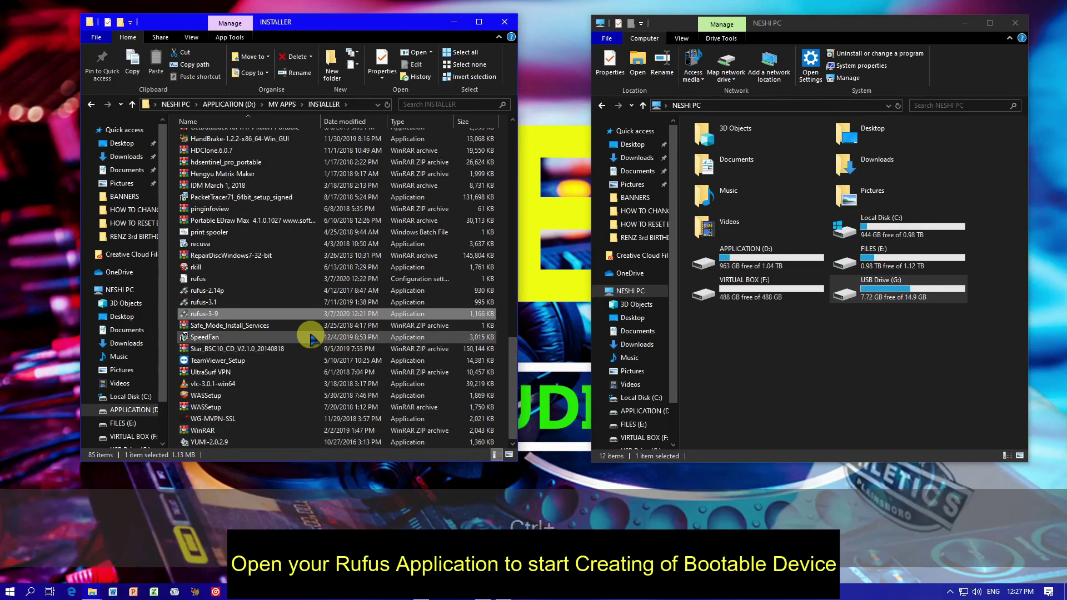
scroll(310, 333, "down", 1)
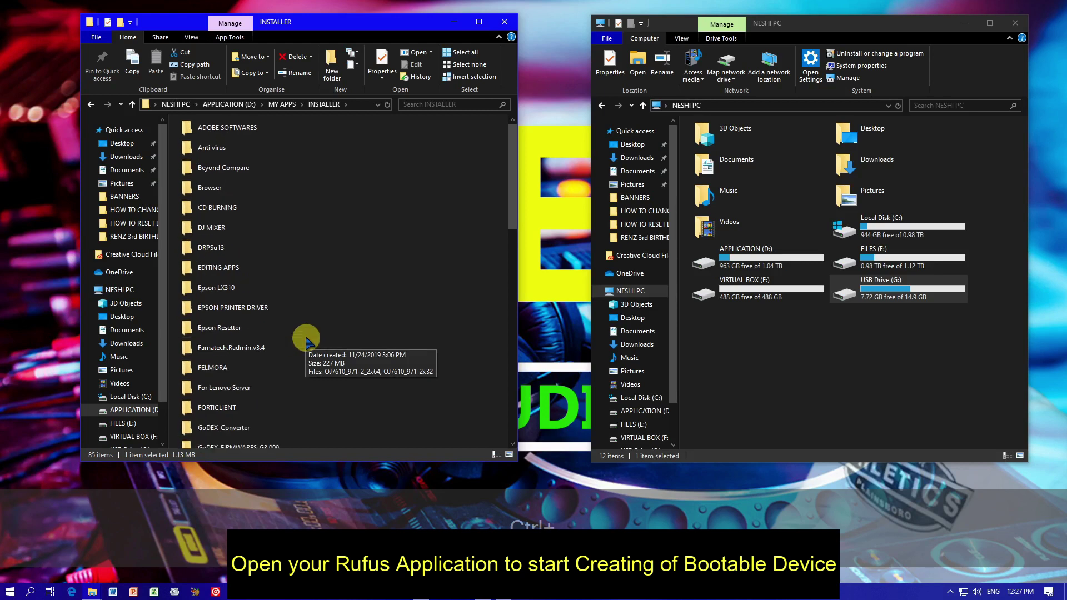
scroll(306, 341, "up", 2)
scroll(306, 341, "up", 3)
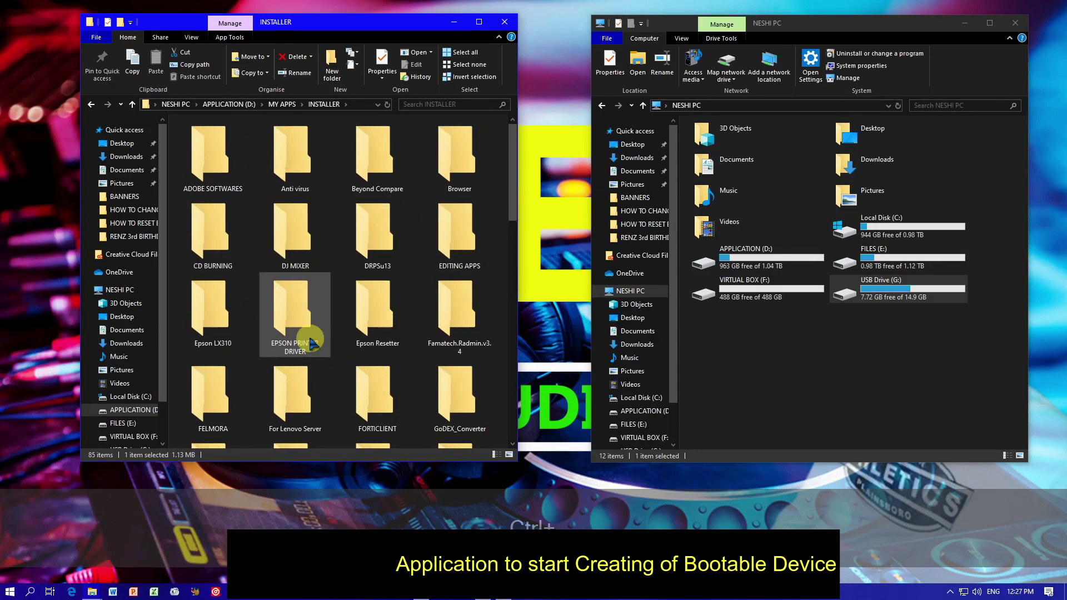
Open the rufus-3-9 application from the INSTALLER folder and shift the Rufus window slightly
scroll(351, 351, "down", 5)
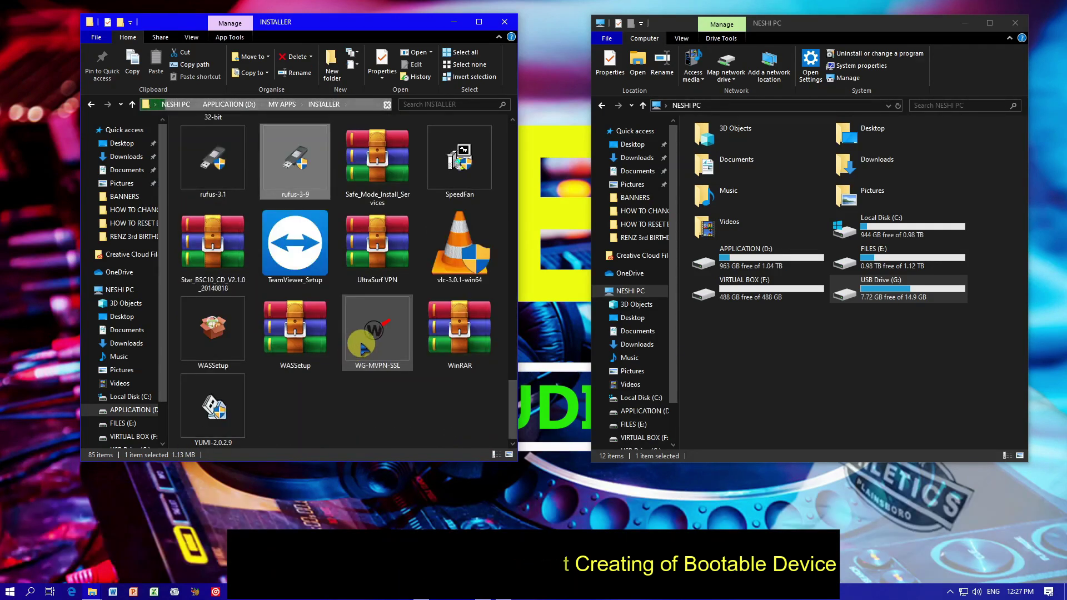
scroll(352, 352, "up", 4)
scroll(351, 355, "down", 1)
scroll(350, 356, "down", 3)
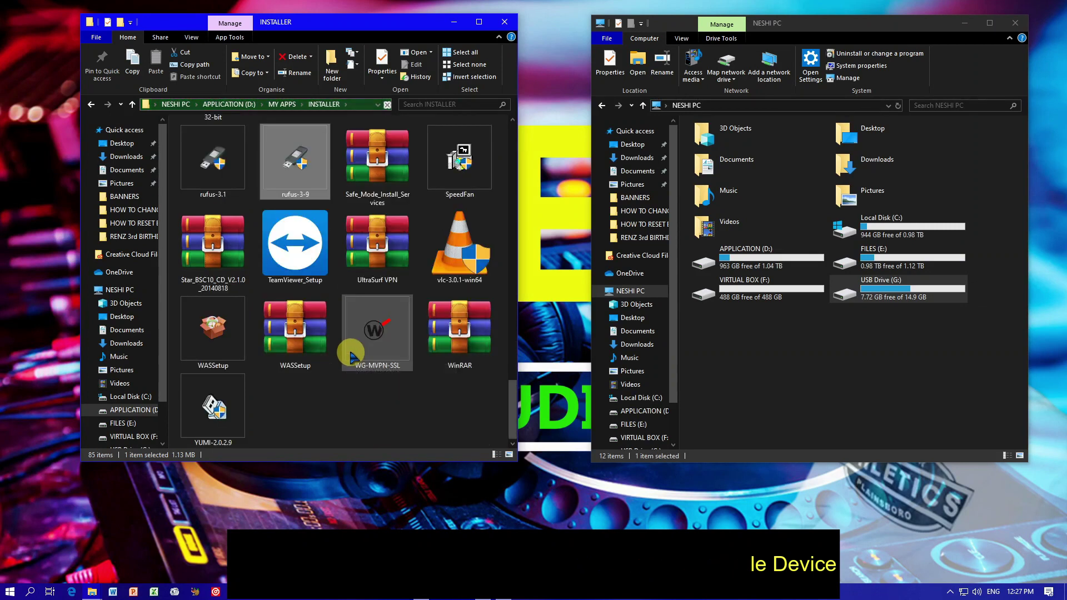
scroll(444, 400, "up", 2)
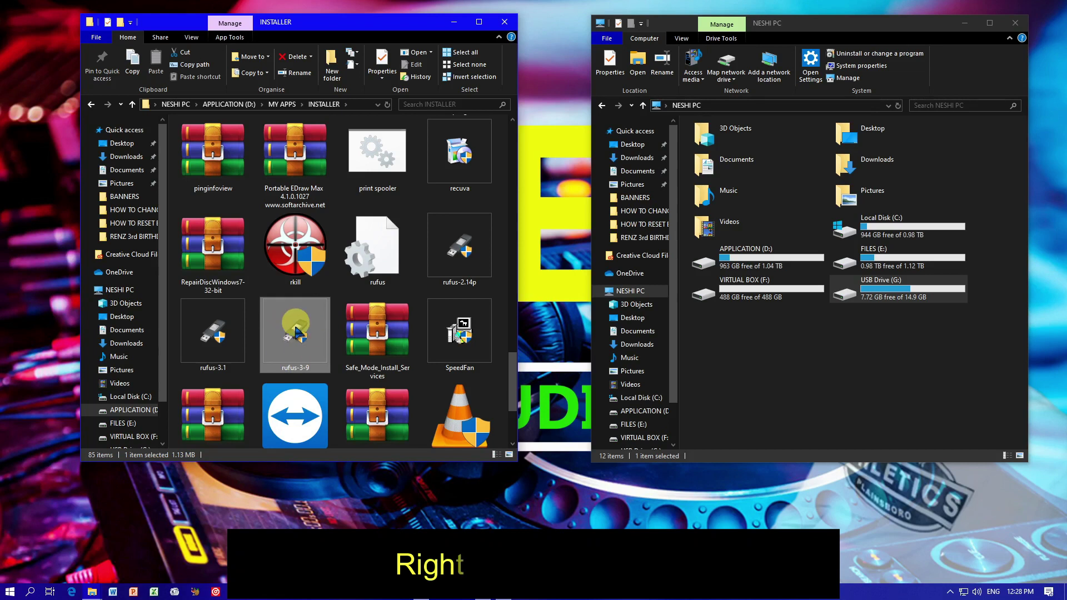
right_click(298, 333)
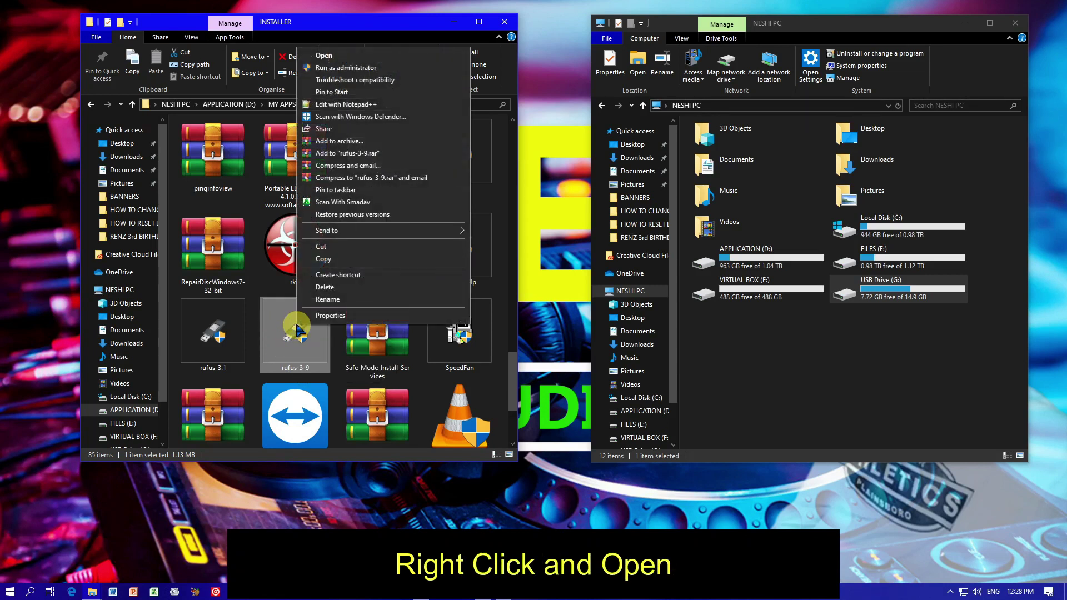
left_click(329, 57)
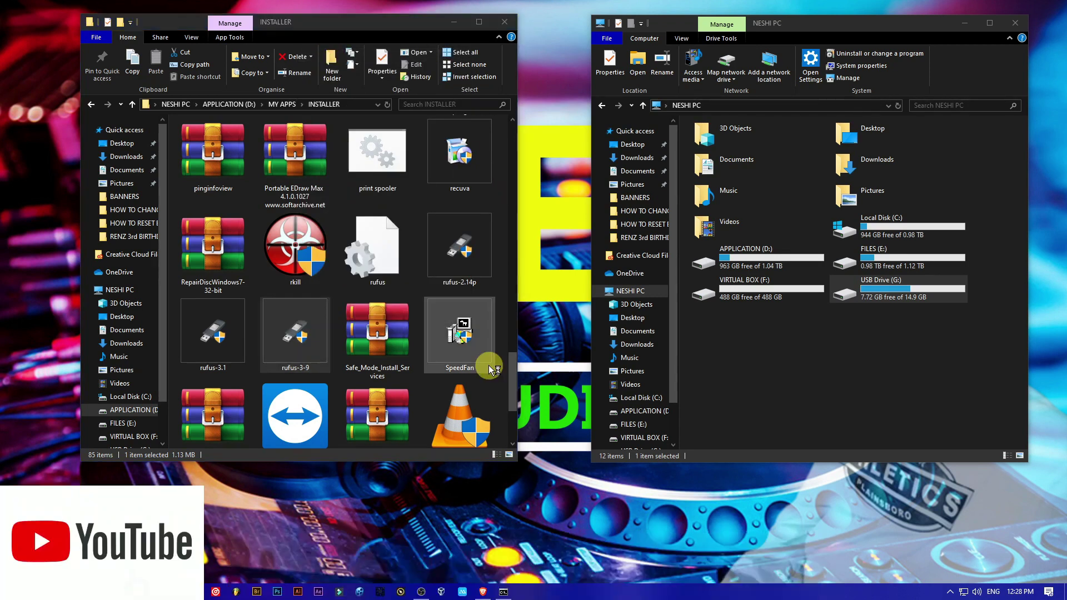
left_click_drag(554, 123, 572, 111)
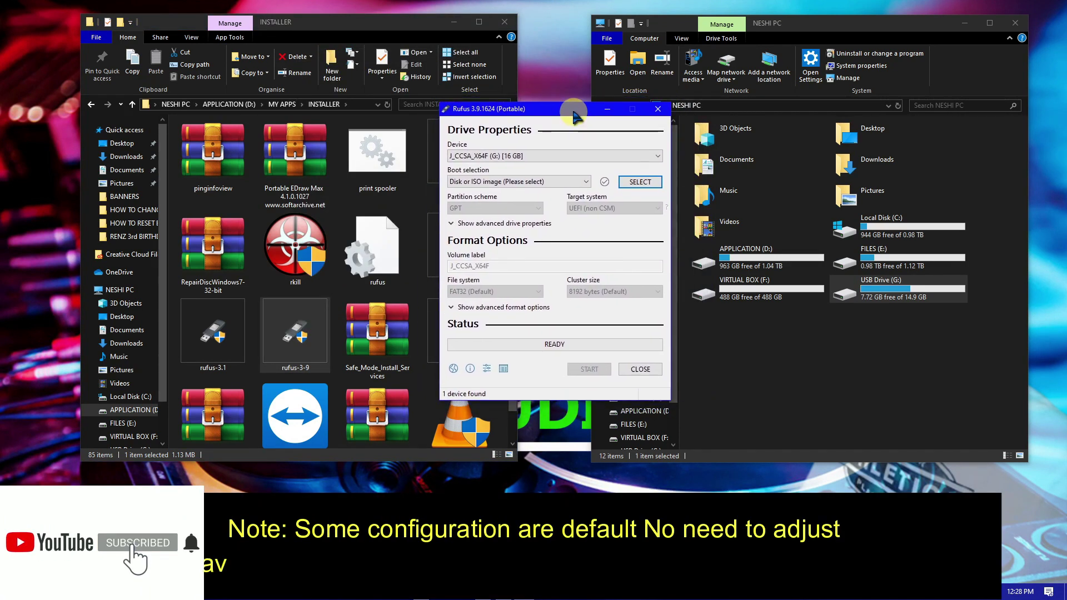
Check the available devices and boot selection options in Rufus without changing them
left_click(533, 156)
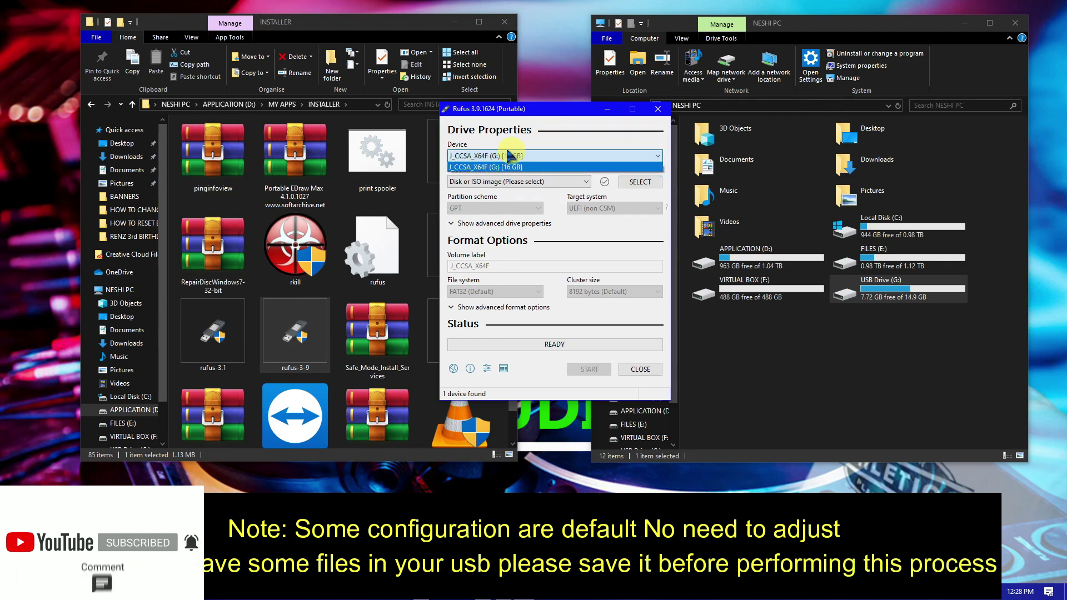
left_click(547, 151)
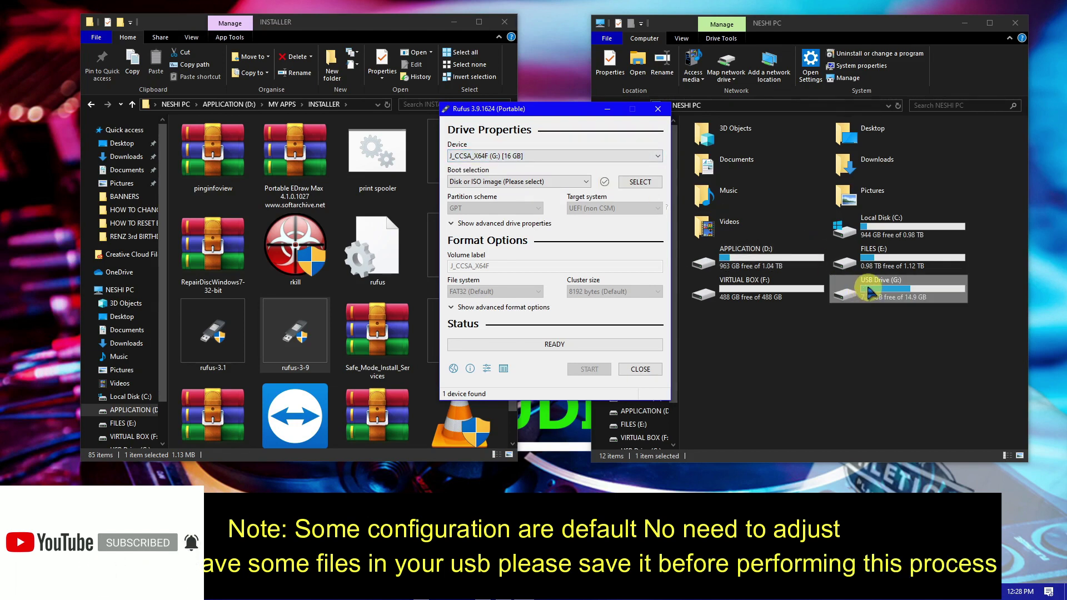
left_click(587, 181)
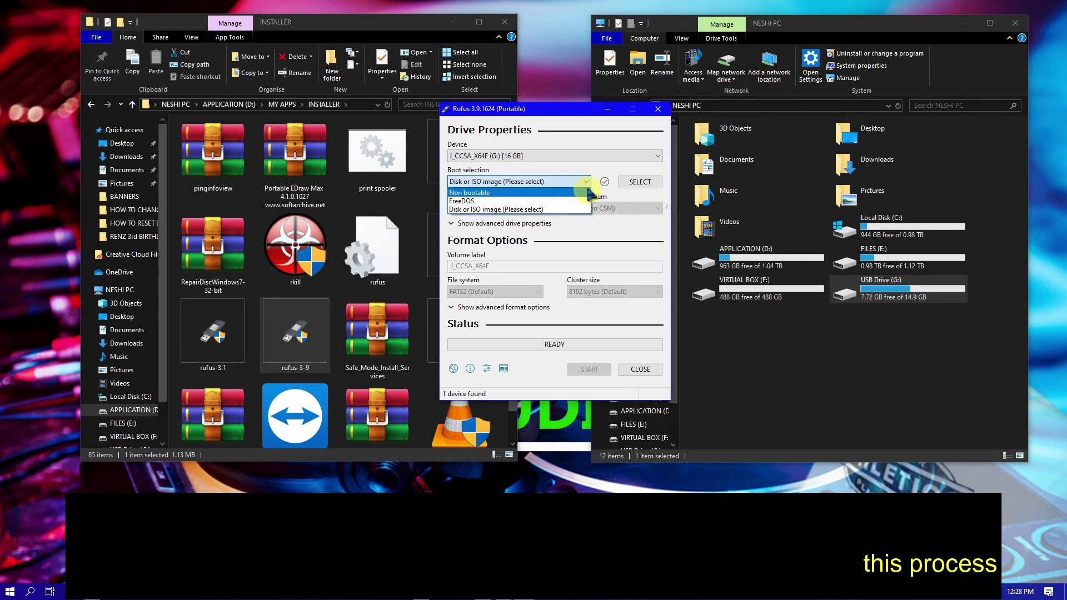
left_click(587, 184)
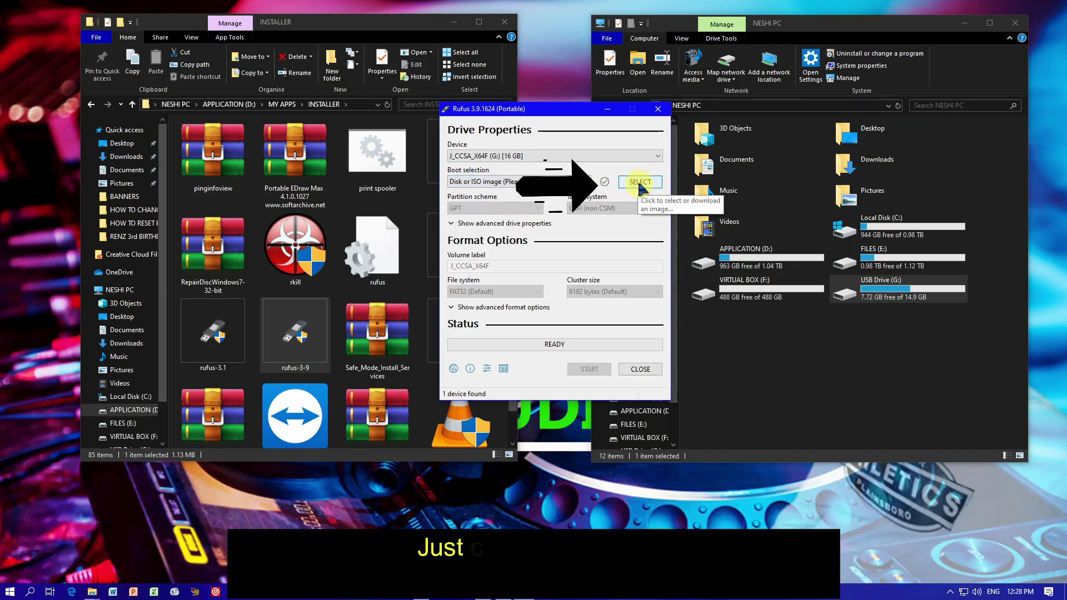
Browse for a boot image and open APPLICATION (D:) > MY APPS > INSTALLER > WINDOWS OS
left_click(640, 184)
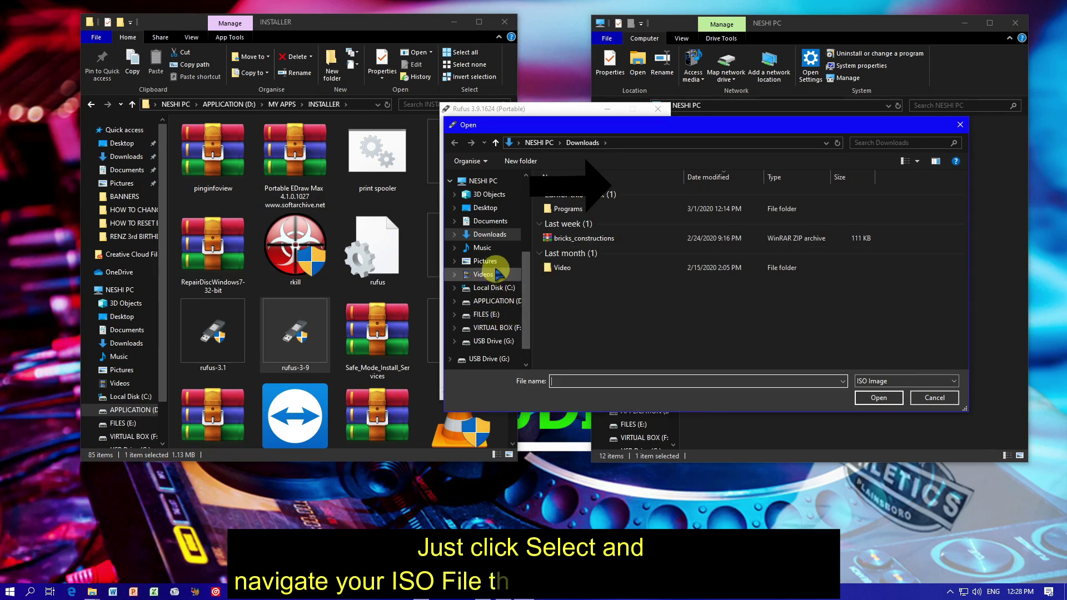
left_click(493, 301)
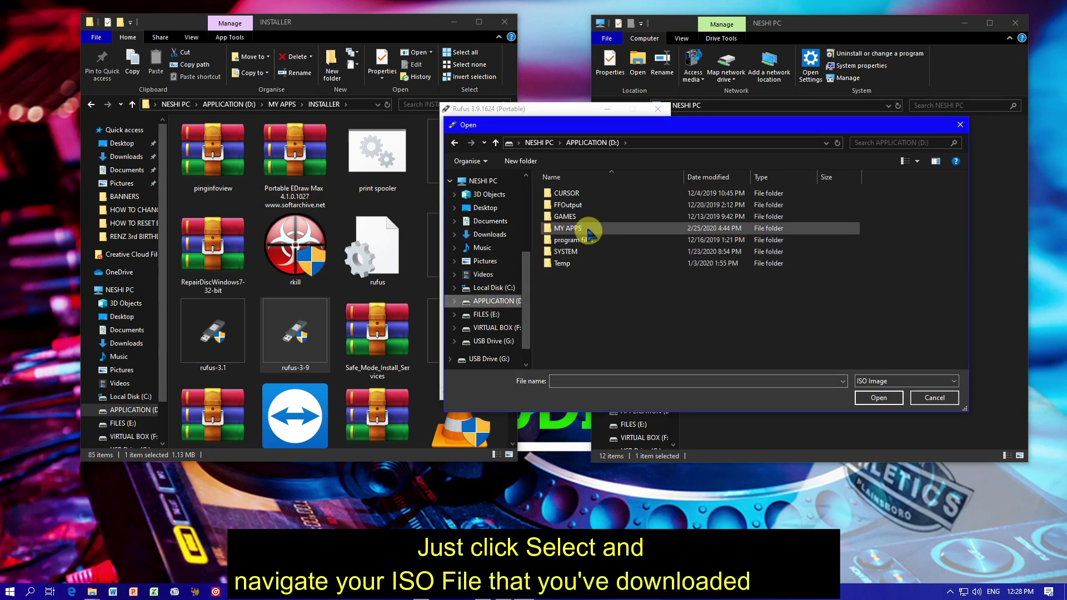
double_click(568, 227)
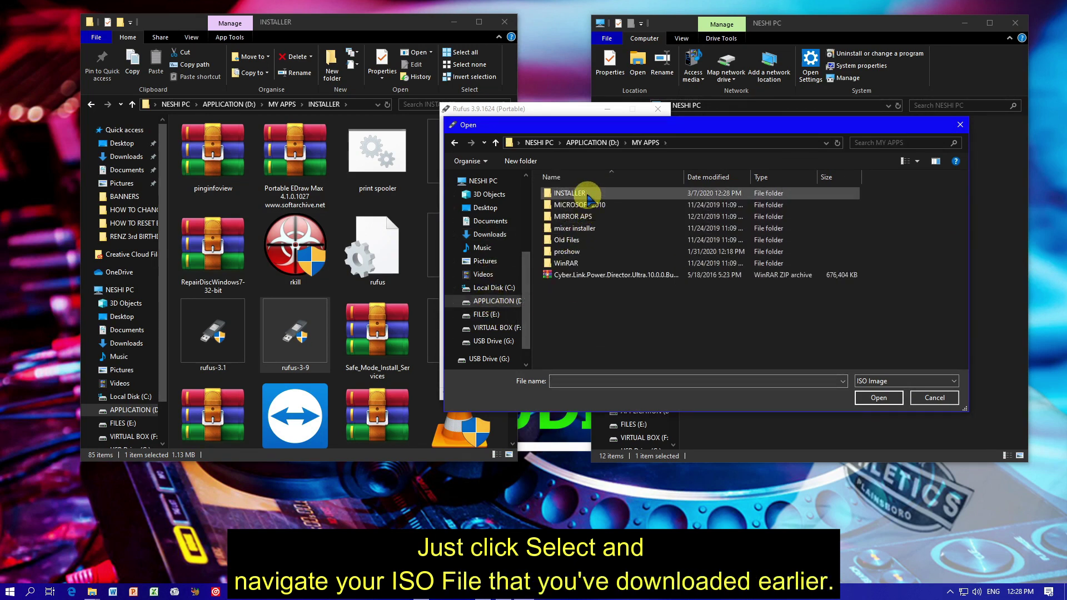
double_click(580, 193)
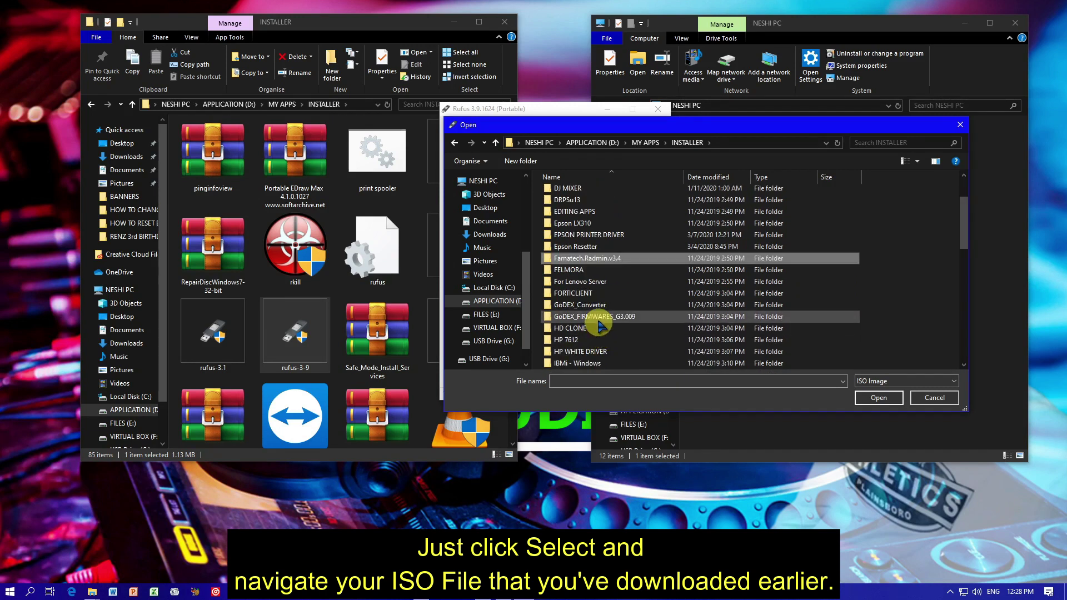
scroll(599, 338, "down", 3)
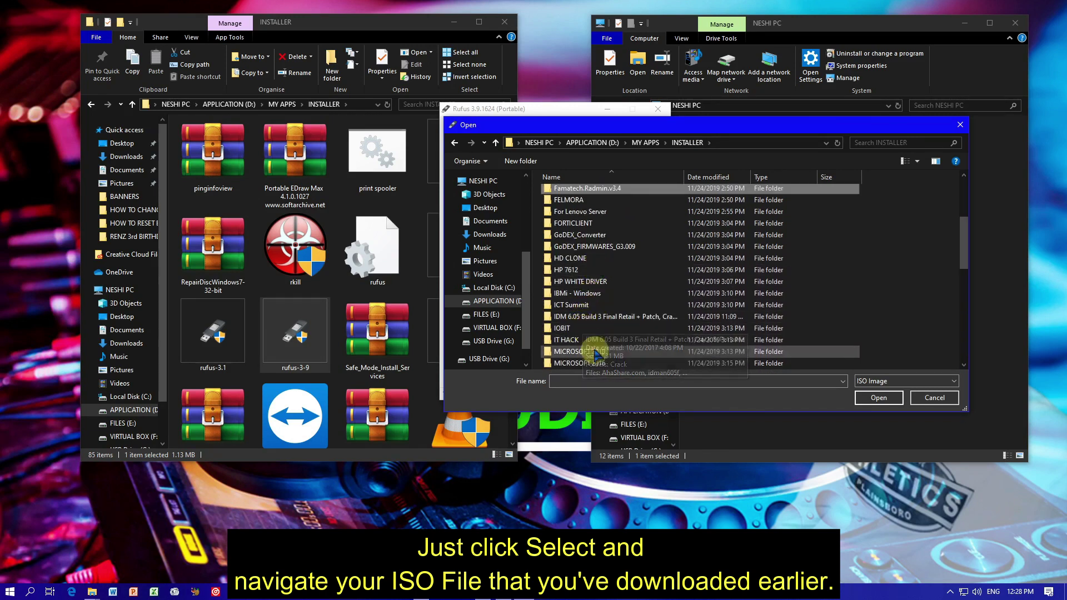
scroll(595, 340, "down", 2)
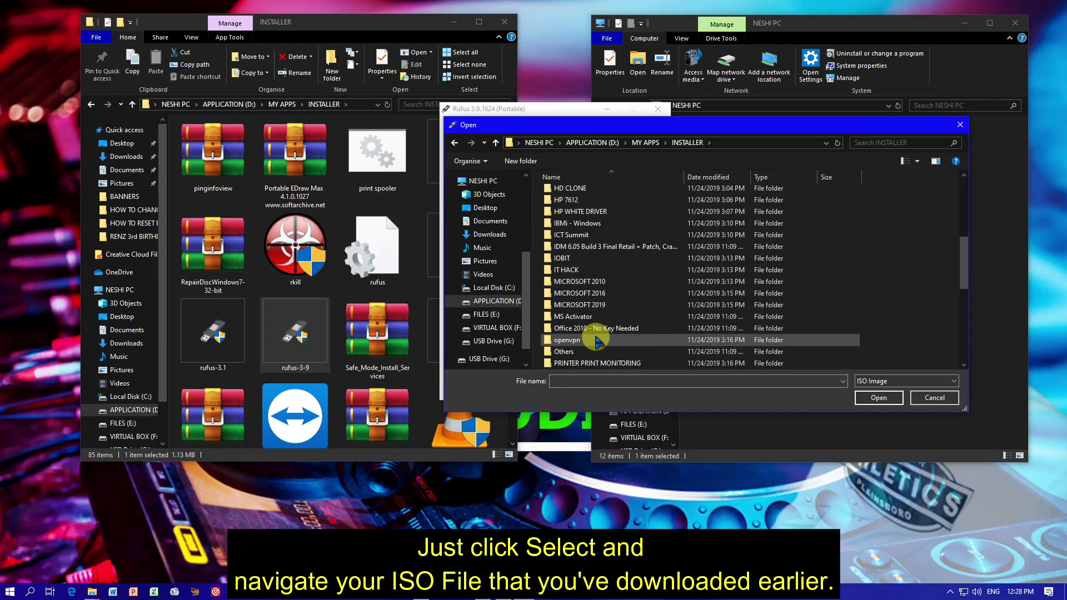
scroll(597, 333, "down", 4)
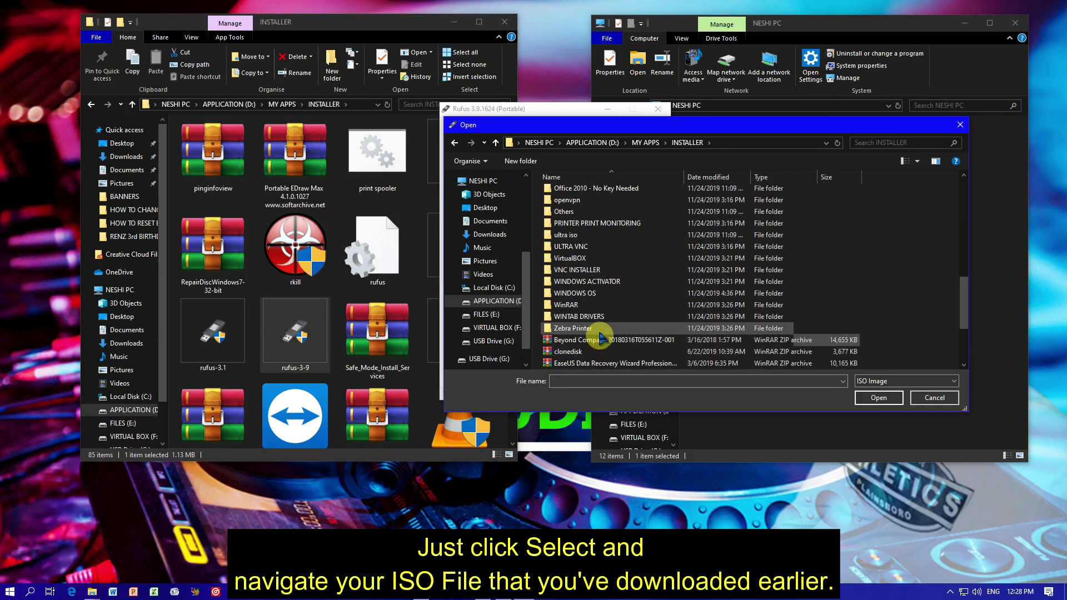
double_click(602, 293)
Enlarge the icons of the image files and load Win10_1511_2_EnglishInternational_x64 as the boot image
scroll(639, 269, "up", 4, "ctrl")
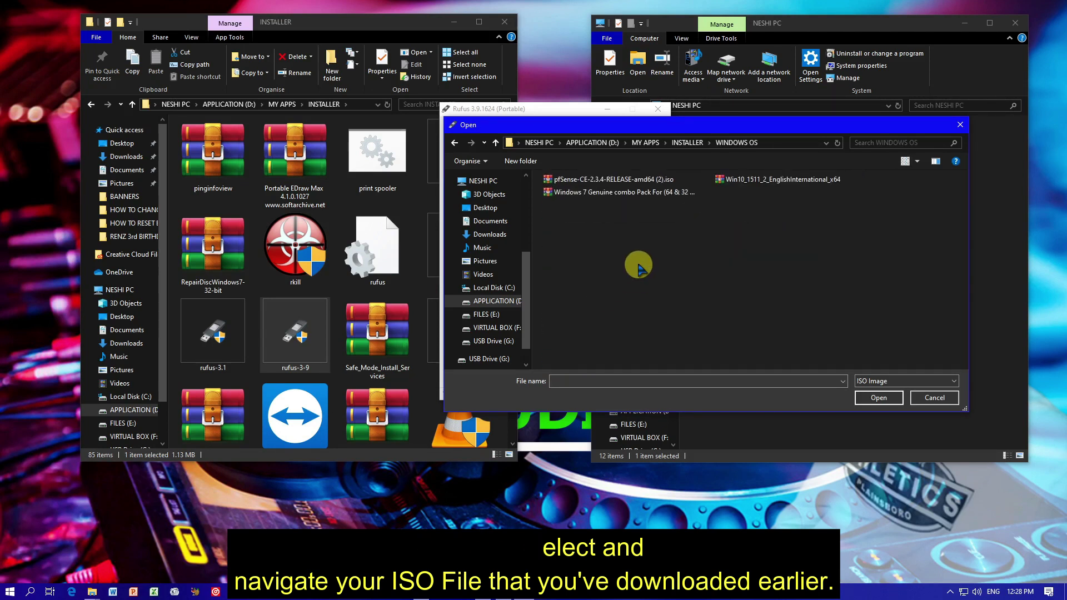
scroll(663, 280, "up", 2, "ctrl")
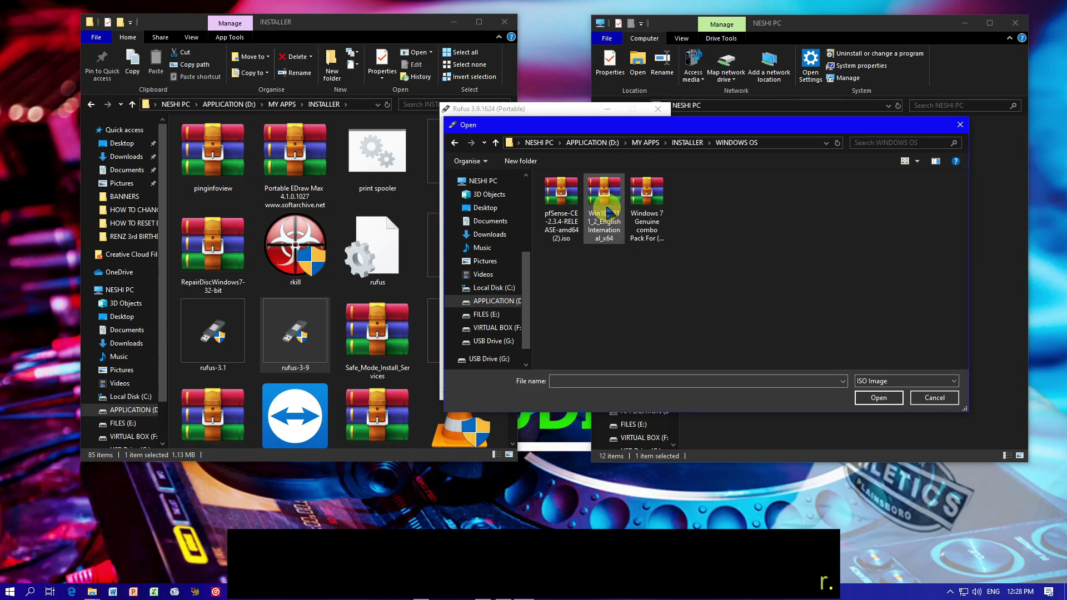
left_click(609, 215)
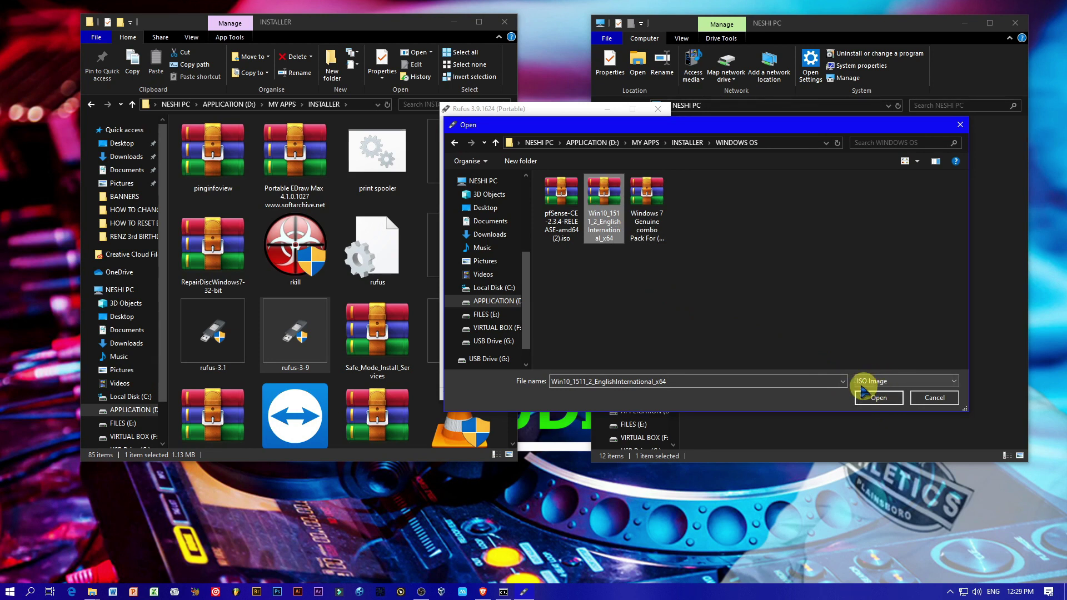
left_click_drag(684, 383, 542, 382)
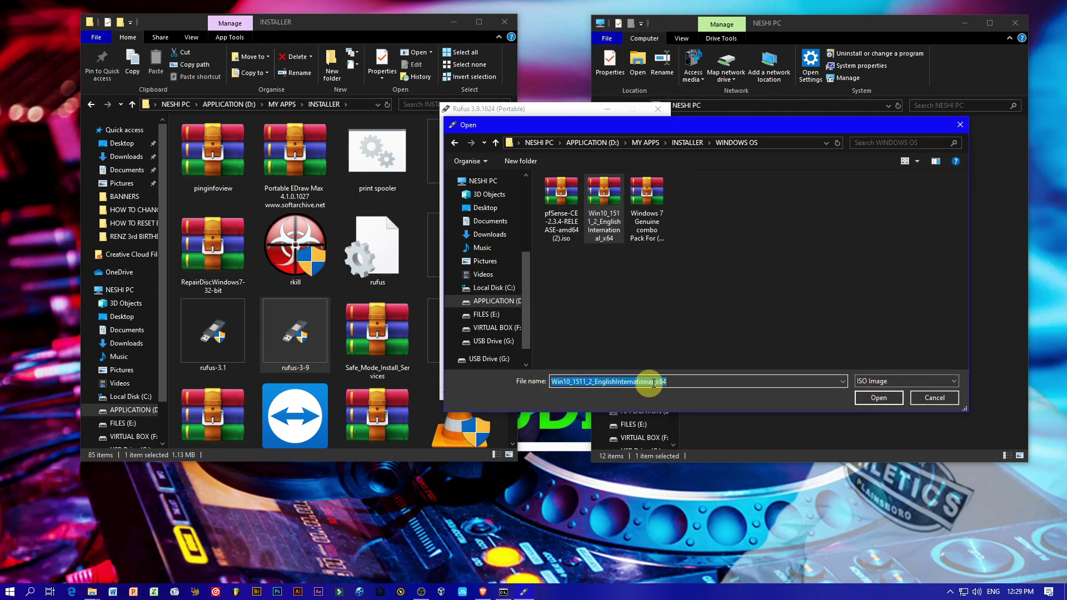
left_click(879, 398)
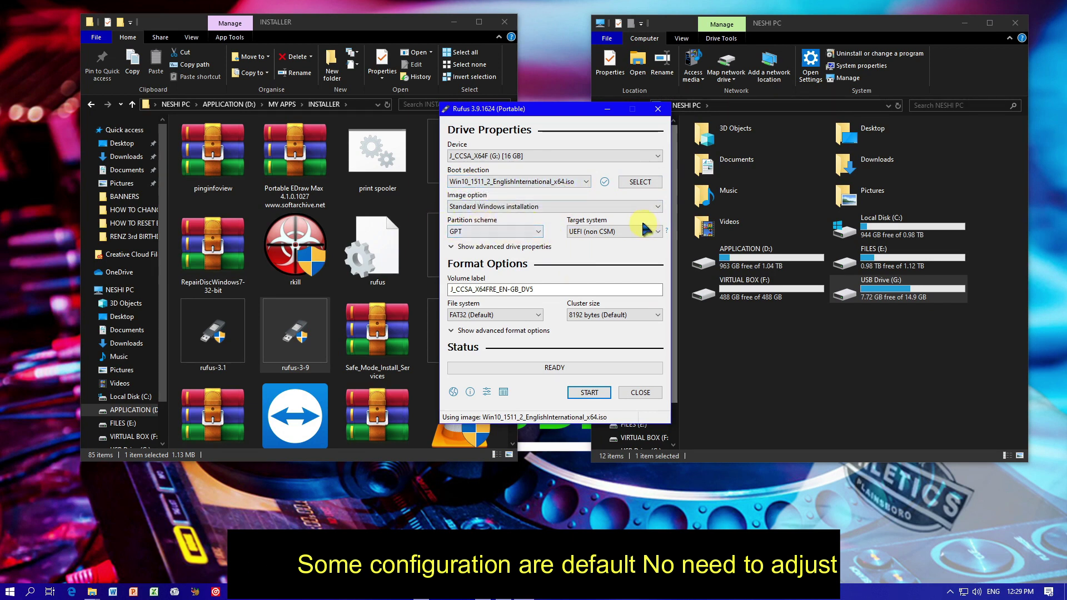
Choose Standard Windows installation as the image option and start writing the USB drive, accepting that its data is destroyed
left_click(583, 207)
left_click(572, 216)
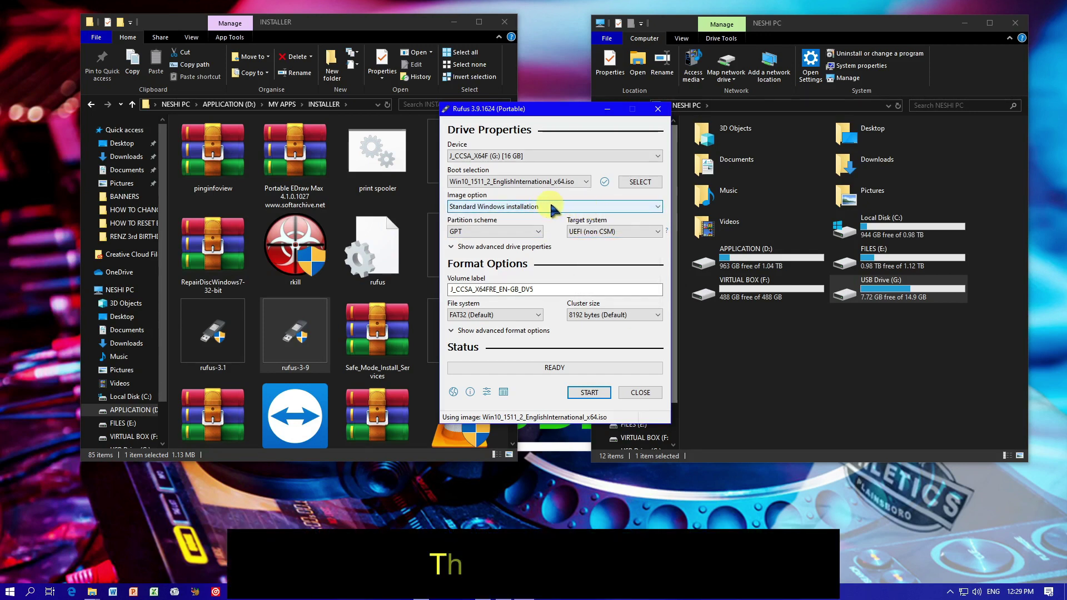
left_click(588, 393)
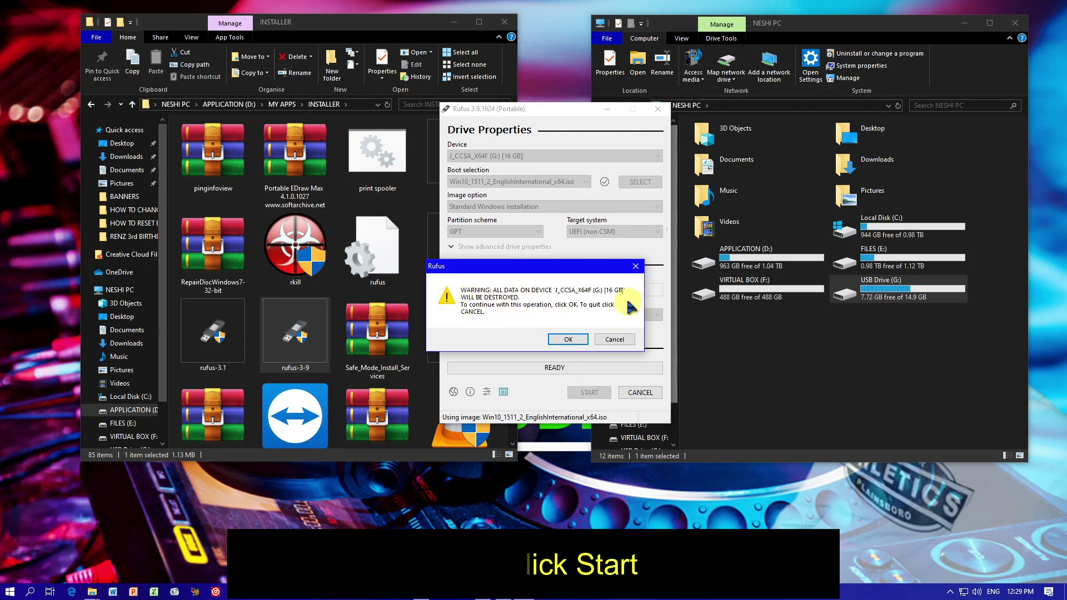
left_click(568, 338)
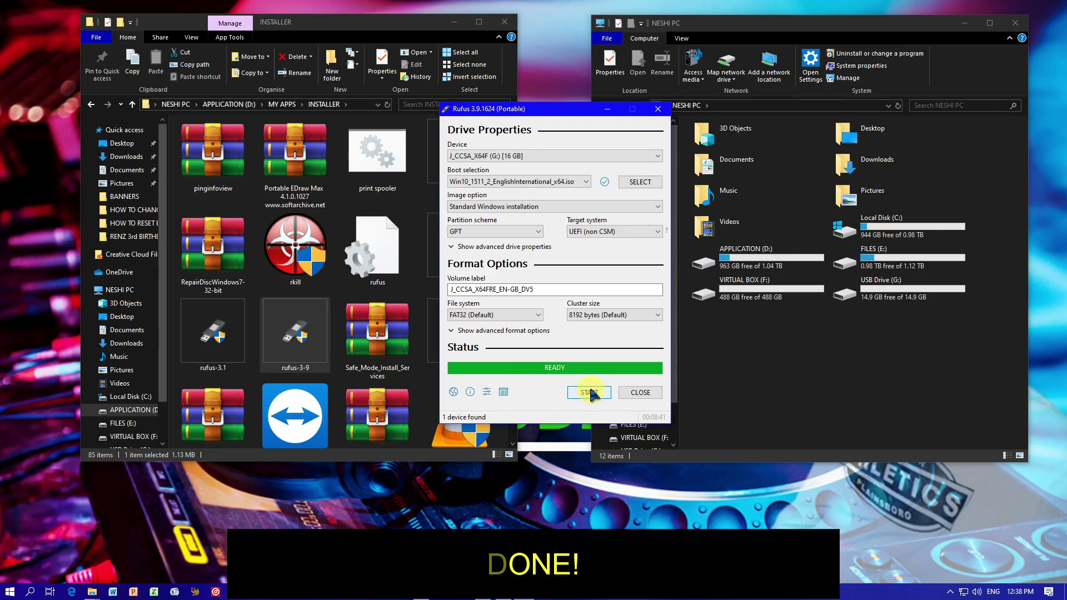
Close Rufus and refresh the drive overview in the other File Explorer window
left_click(640, 393)
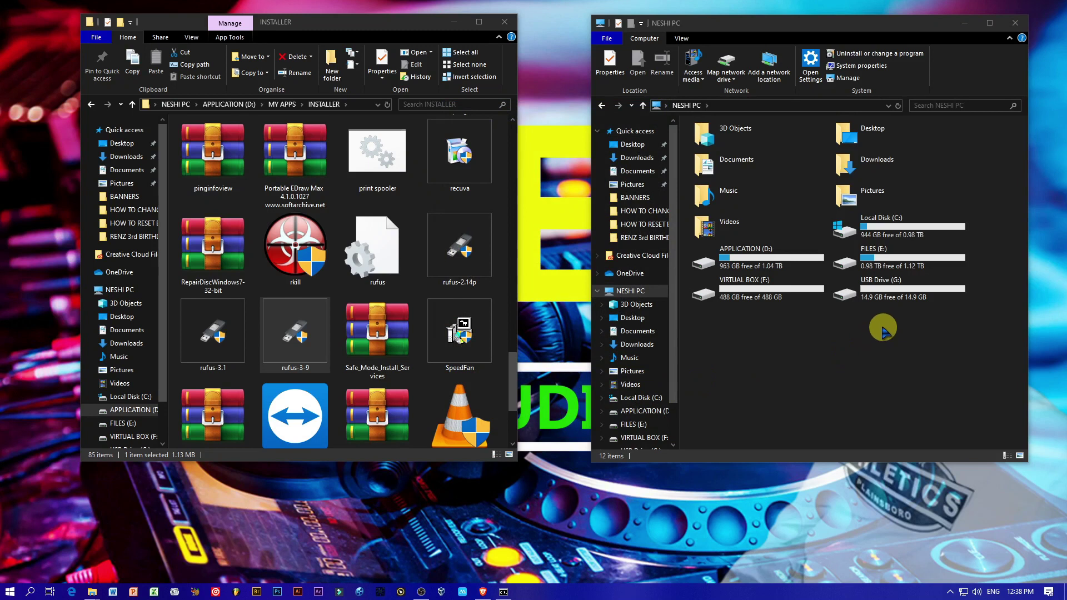
right_click(903, 350)
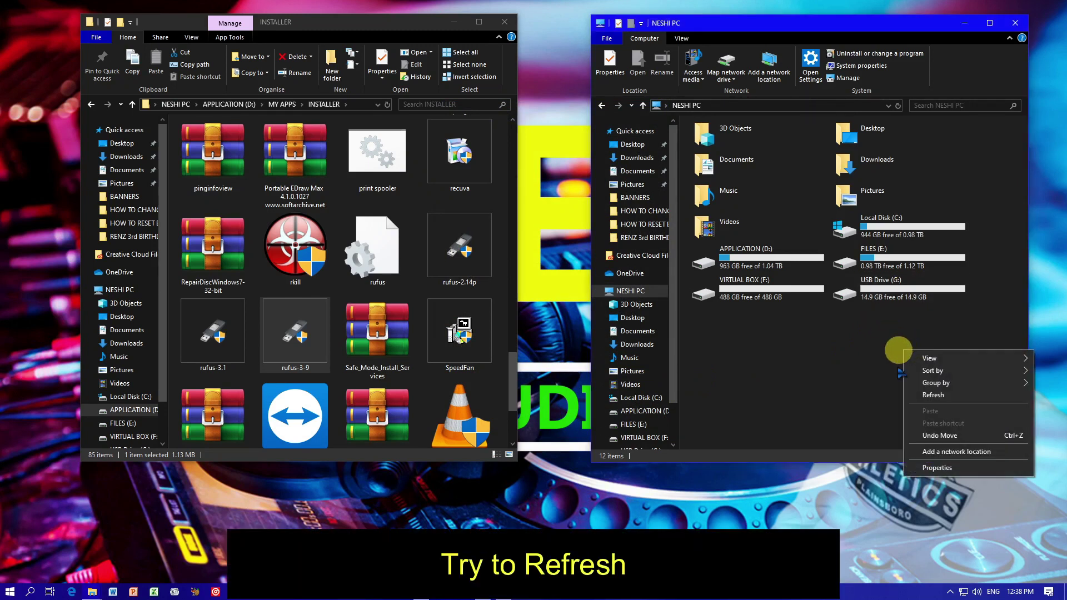
left_click(932, 396)
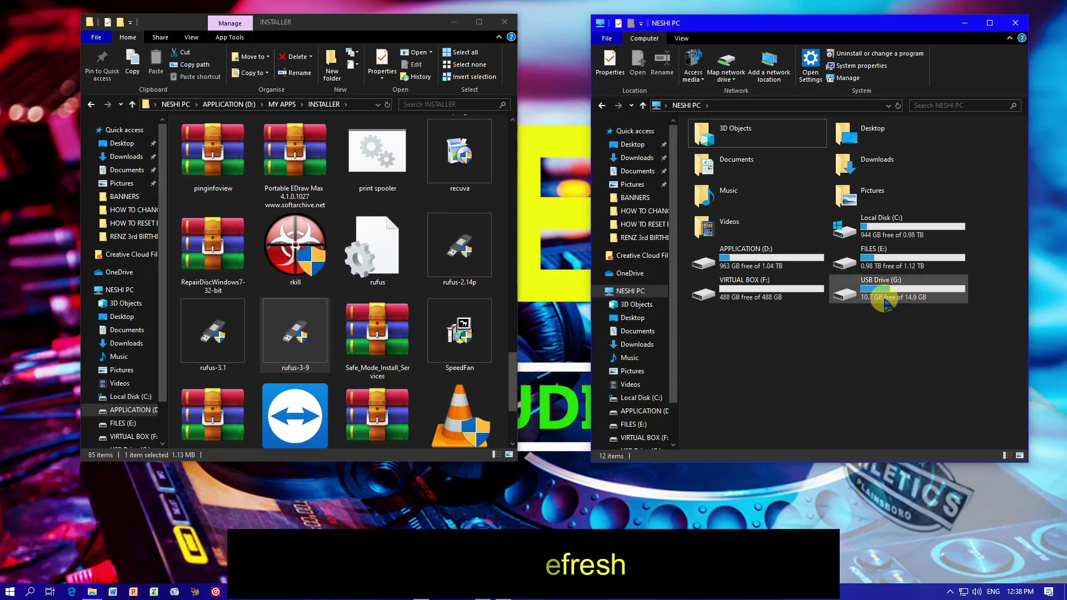
Look at the files written to USB Drive (G:) and return to the drive overview
double_click(908, 295)
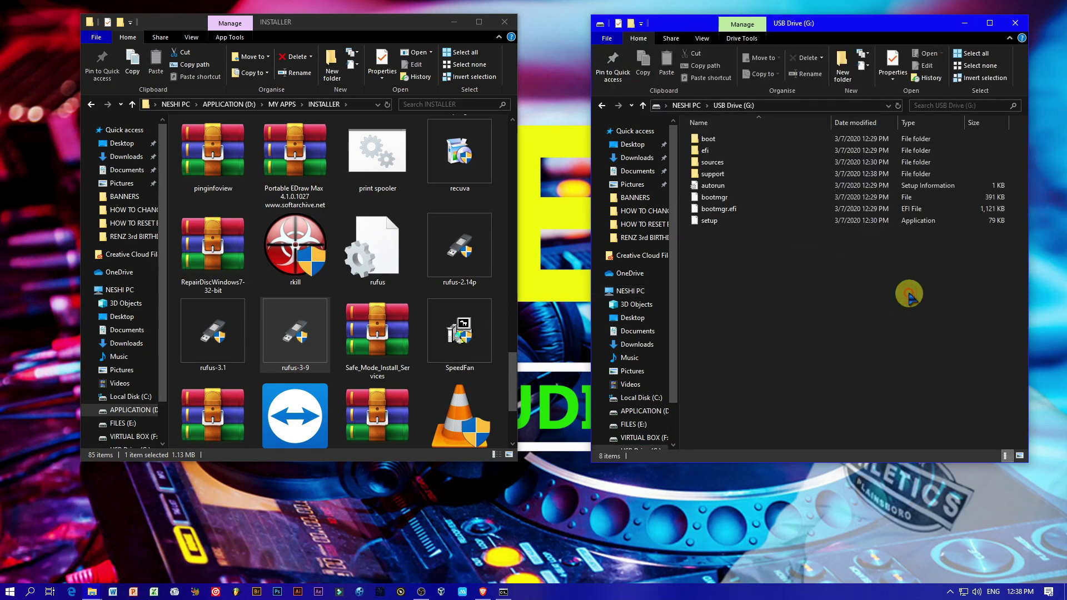
left_click_drag(786, 300, 775, 139)
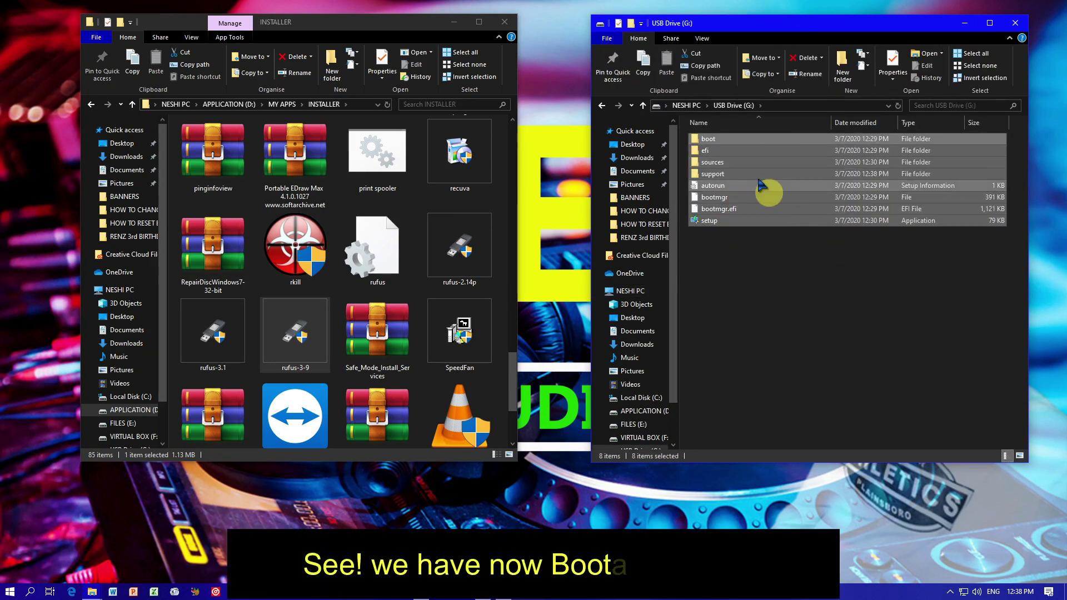
left_click(601, 107)
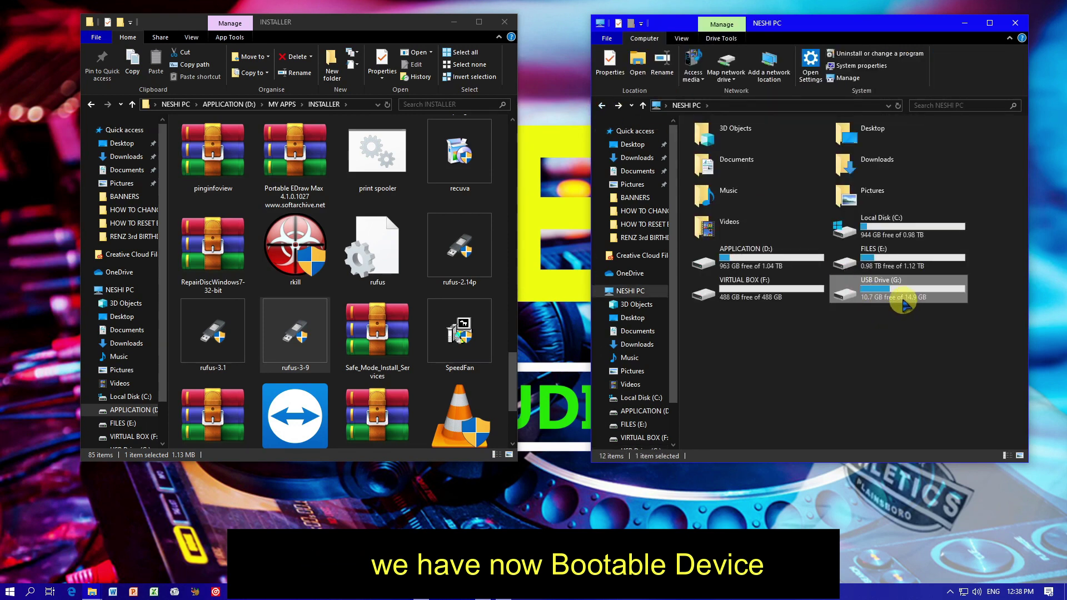
Eject USB Drive (G:) and close both File Explorer windows
left_click(510, 23)
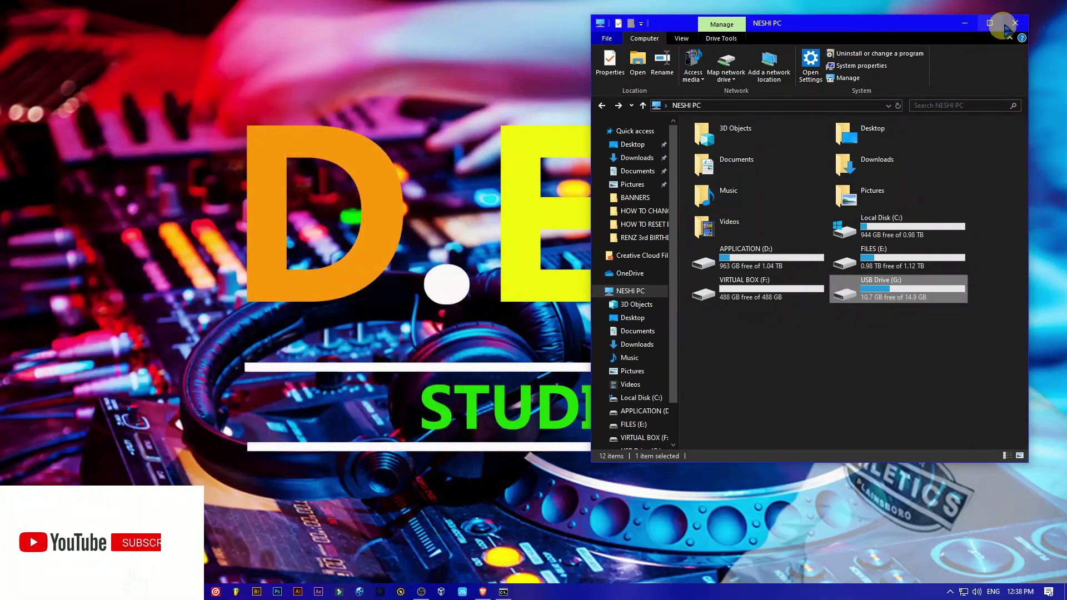
right_click(894, 295)
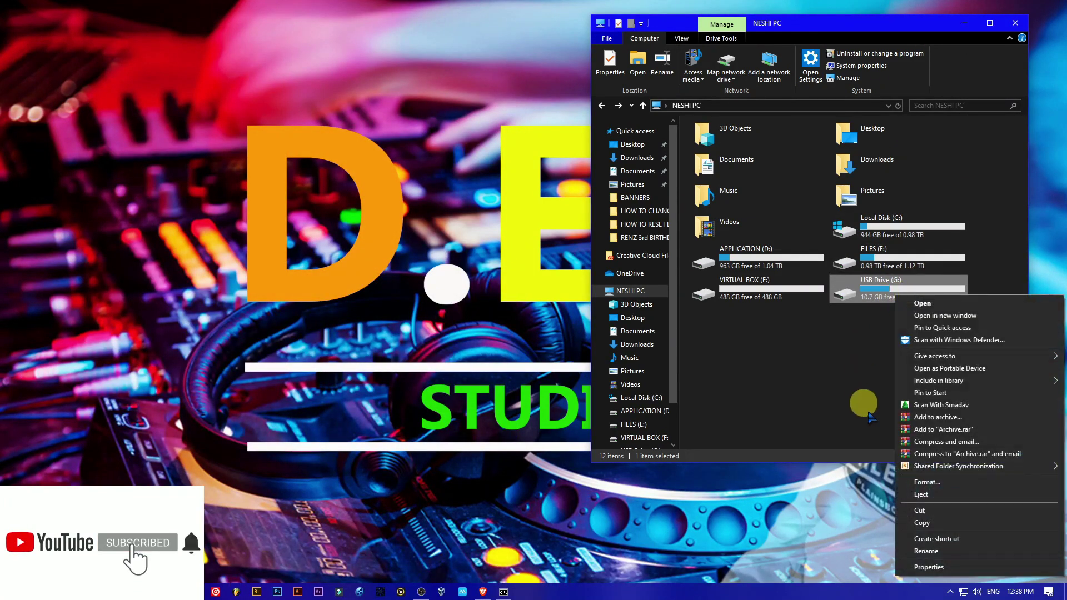
left_click(926, 496)
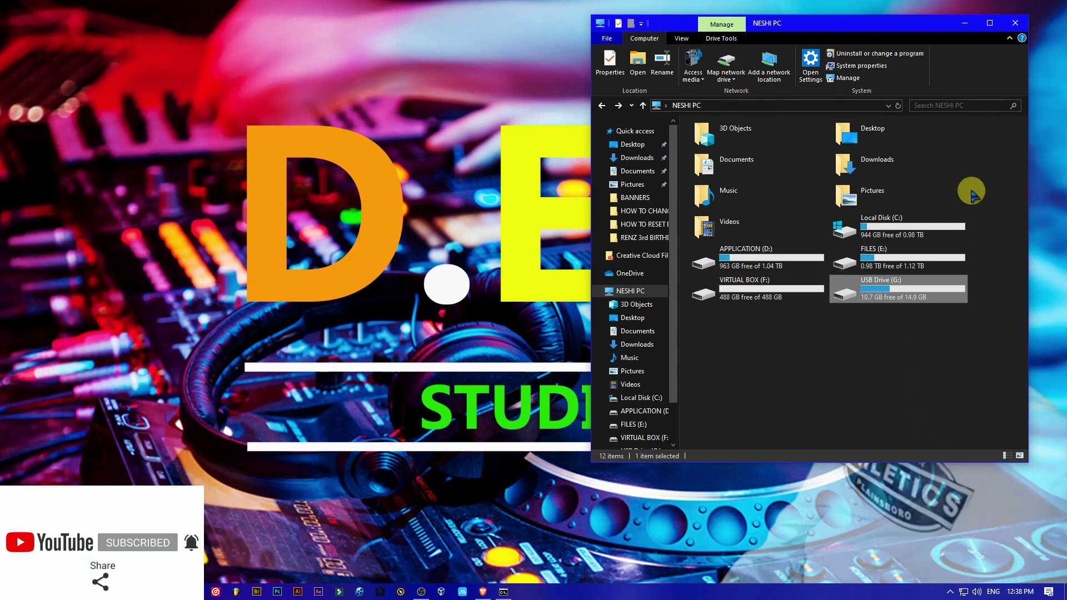
left_click(1015, 23)
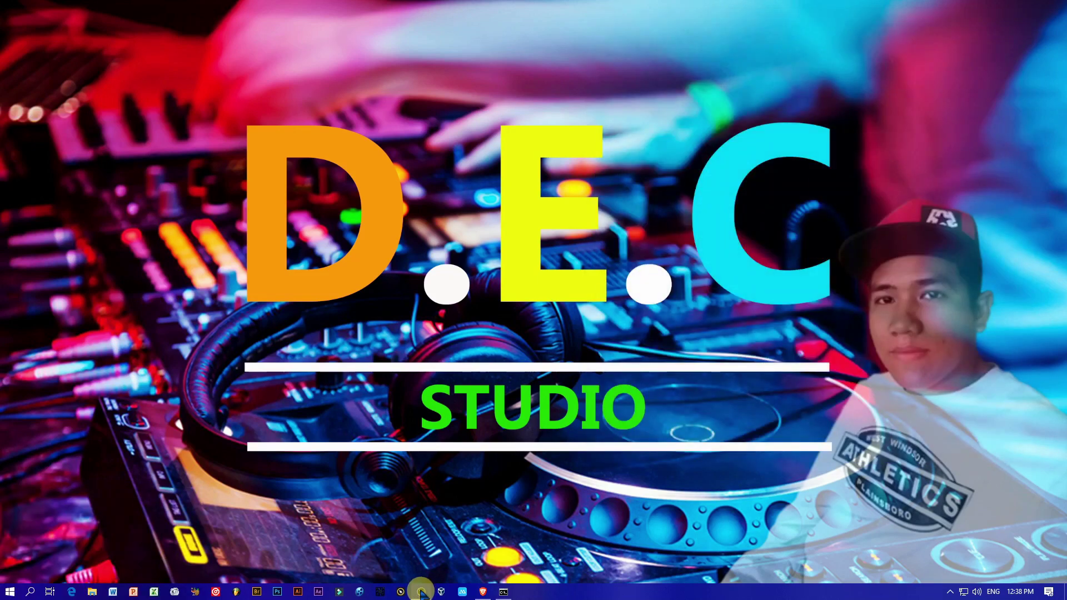